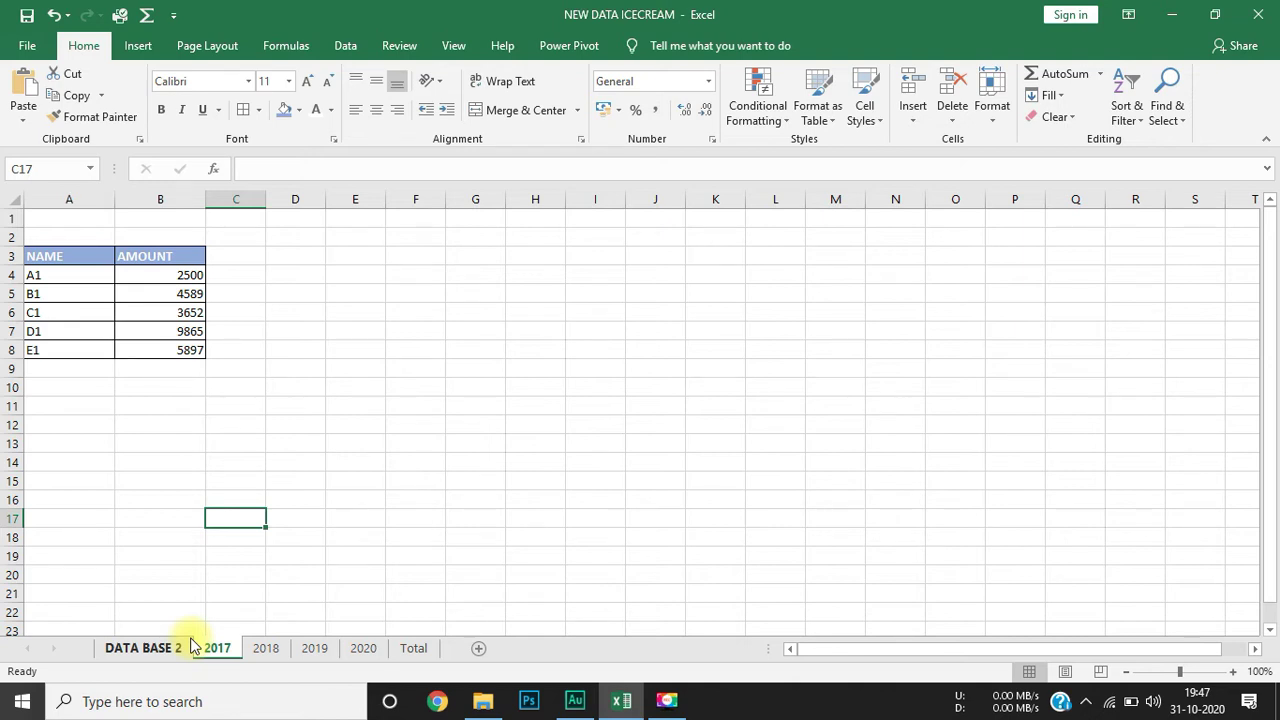
- Compare the amounts on the 2017, 2018, 2019 and 2020 sheets, ending on the Total sheet
left_click(268, 652)
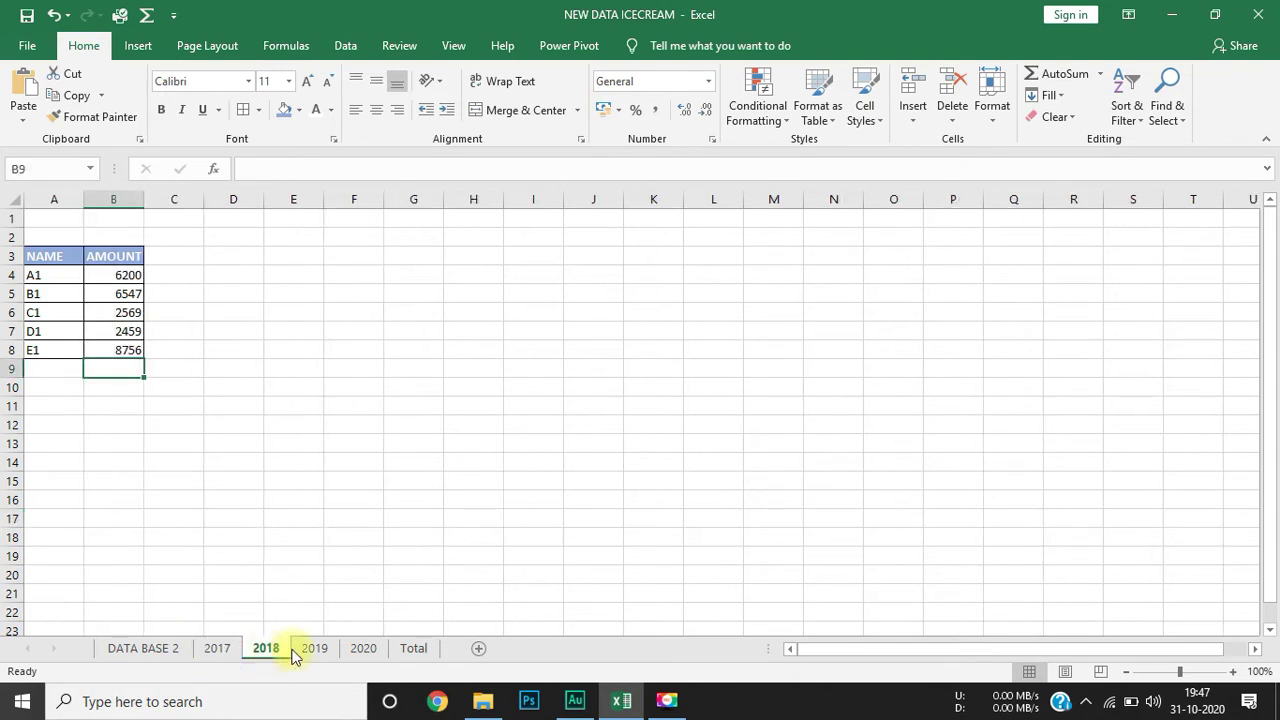
left_click(322, 650)
left_click(365, 650)
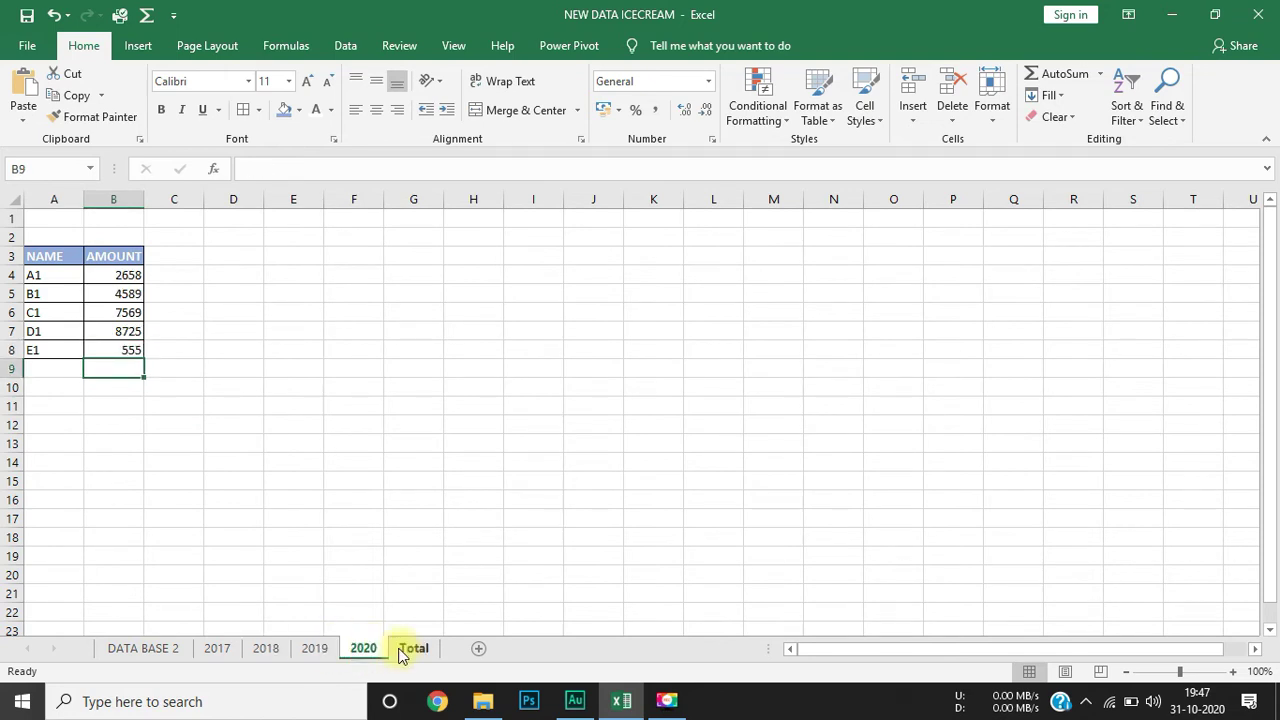
left_click(405, 650)
left_click(226, 652)
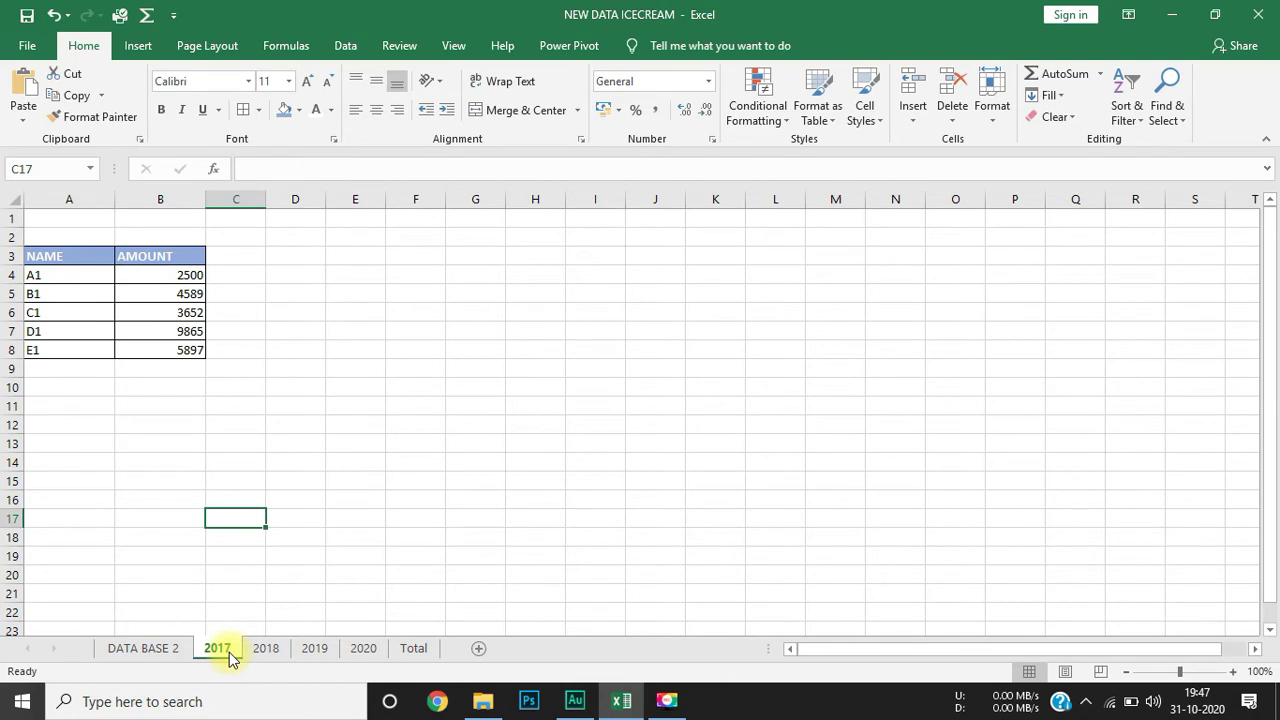
left_click(366, 650)
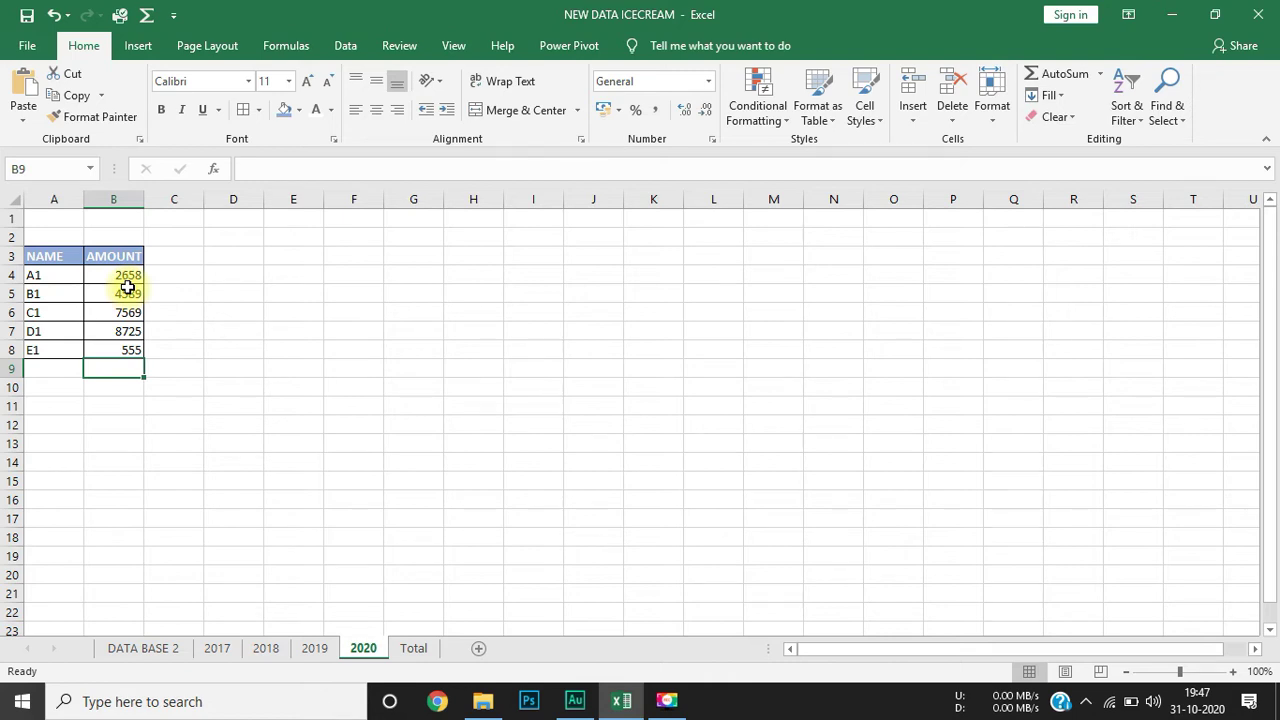
left_click(222, 648)
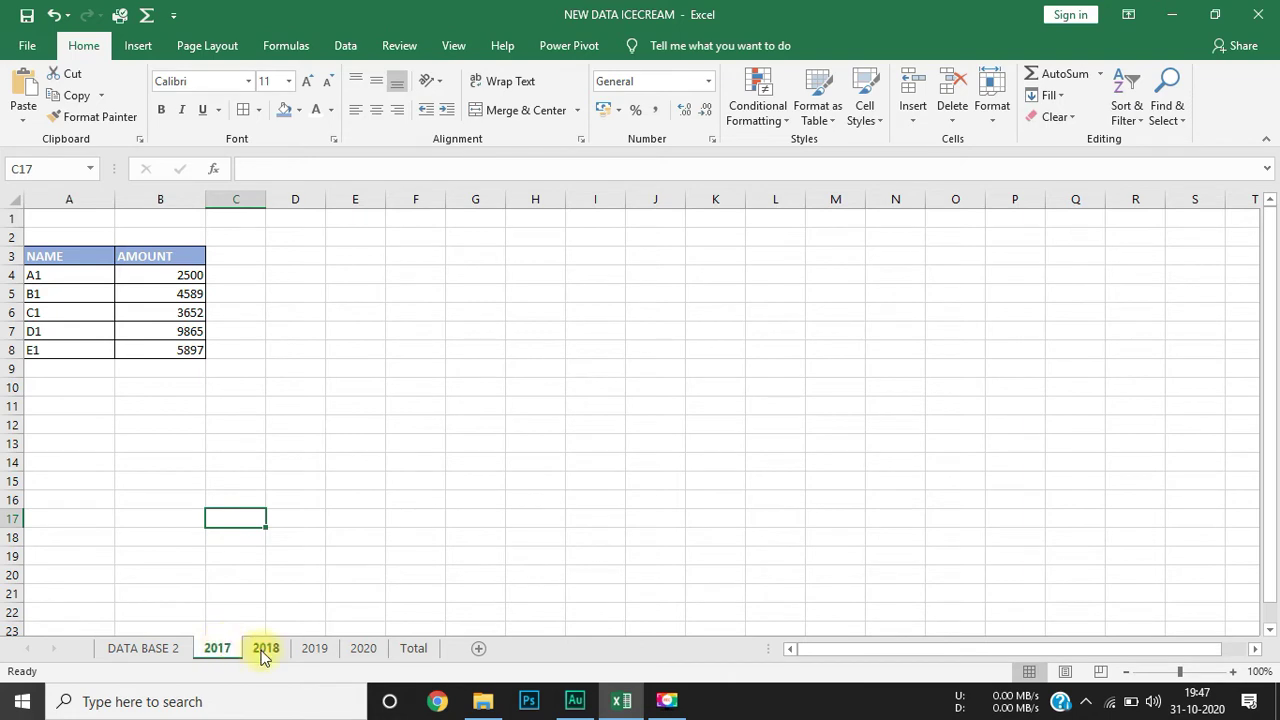
left_click(264, 648)
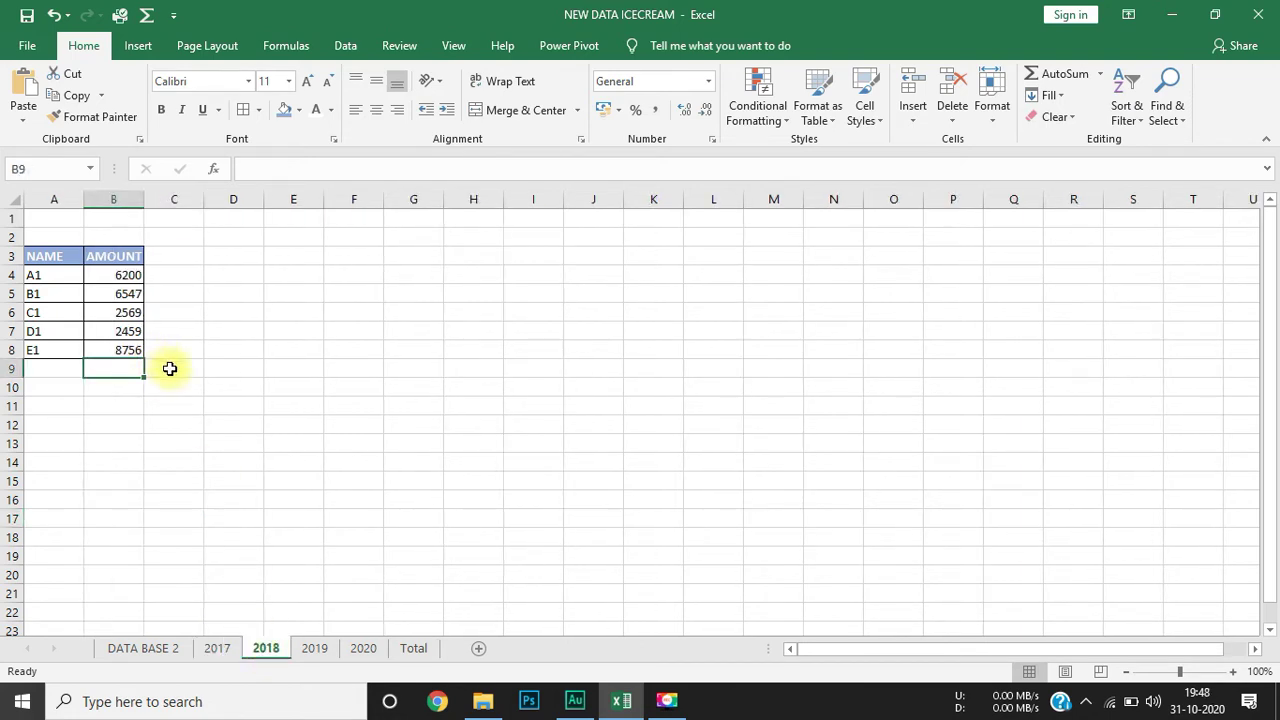
left_click(314, 647)
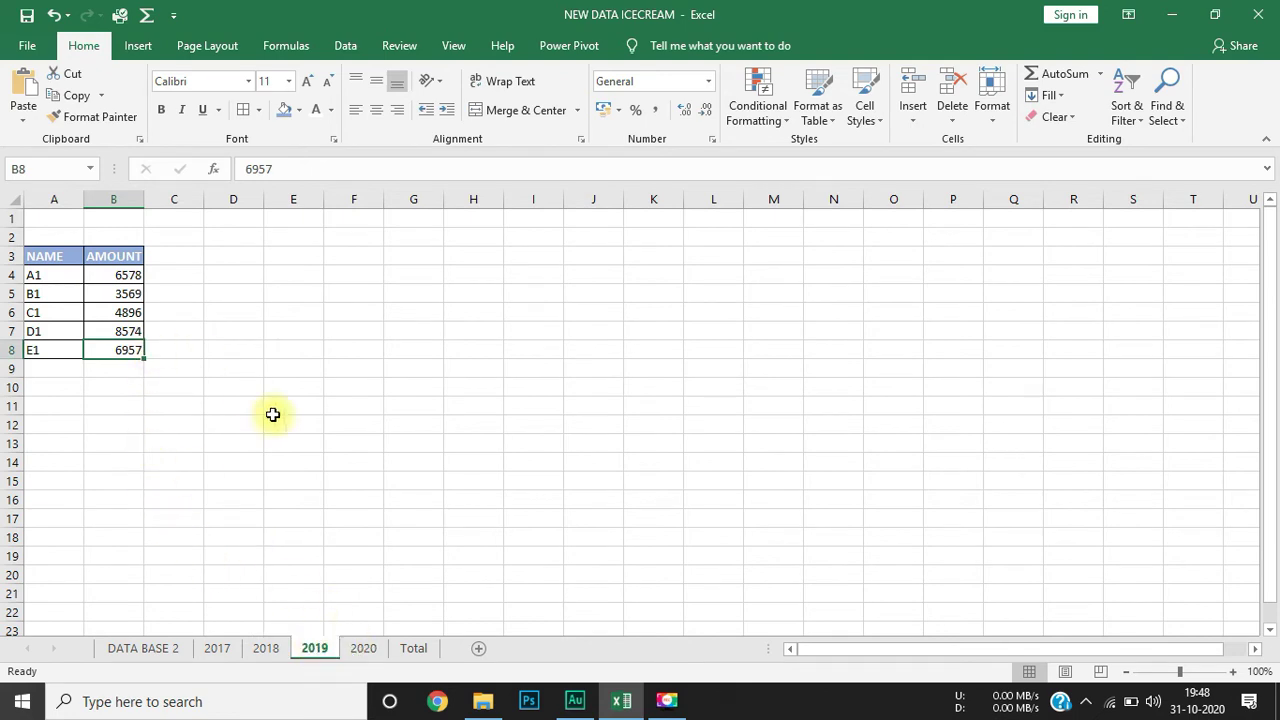
left_click(365, 652)
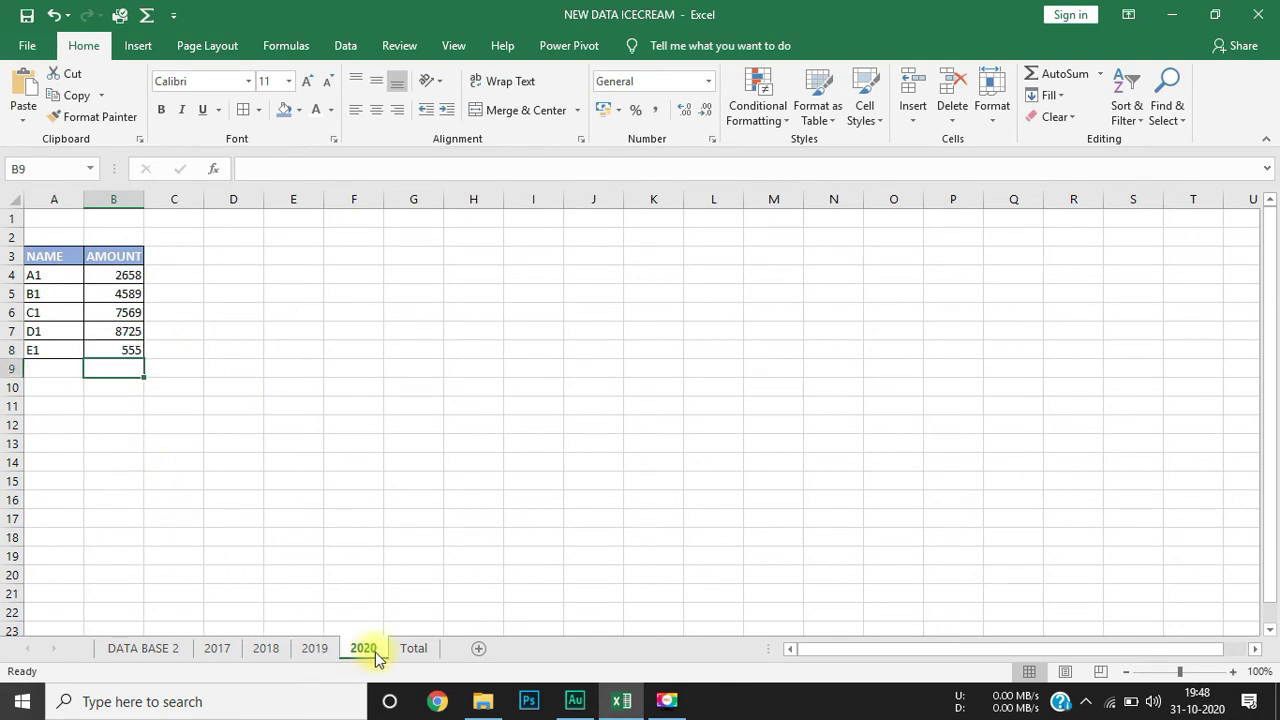
left_click(399, 651)
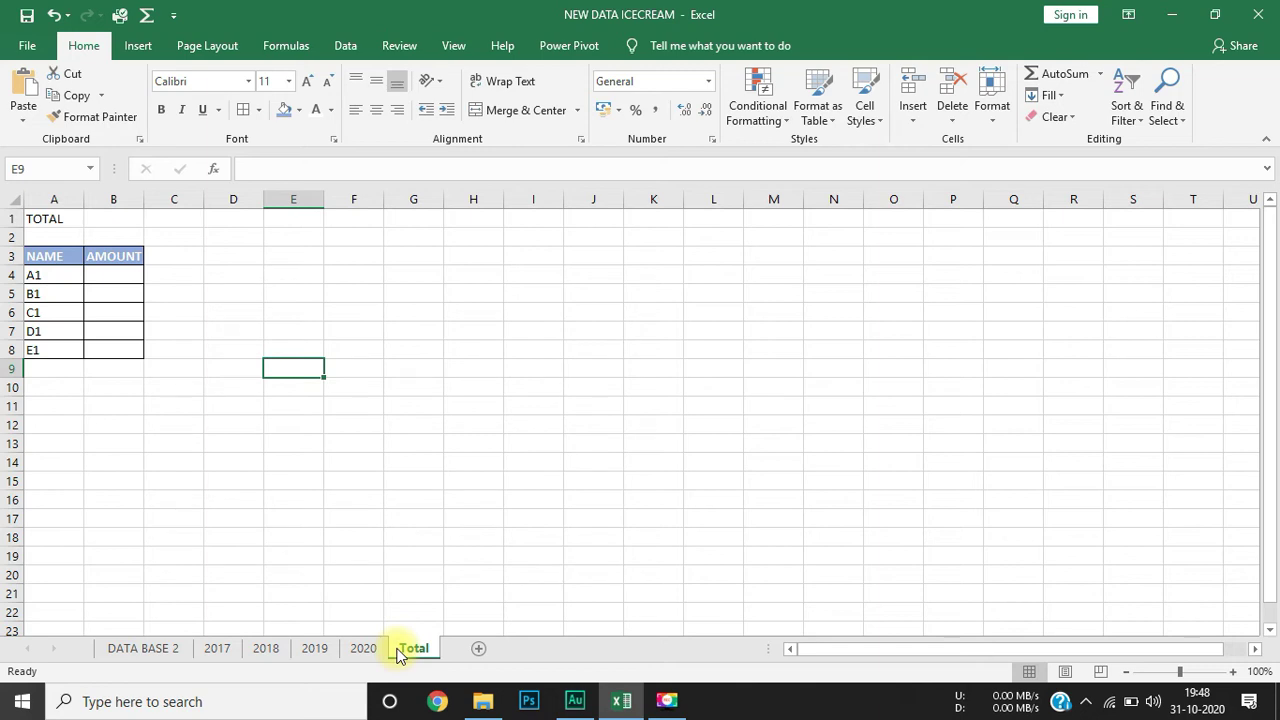
- Start a =SUM( formula in Total cell B4 and point it at the 2017 sheet
left_click(97, 273)
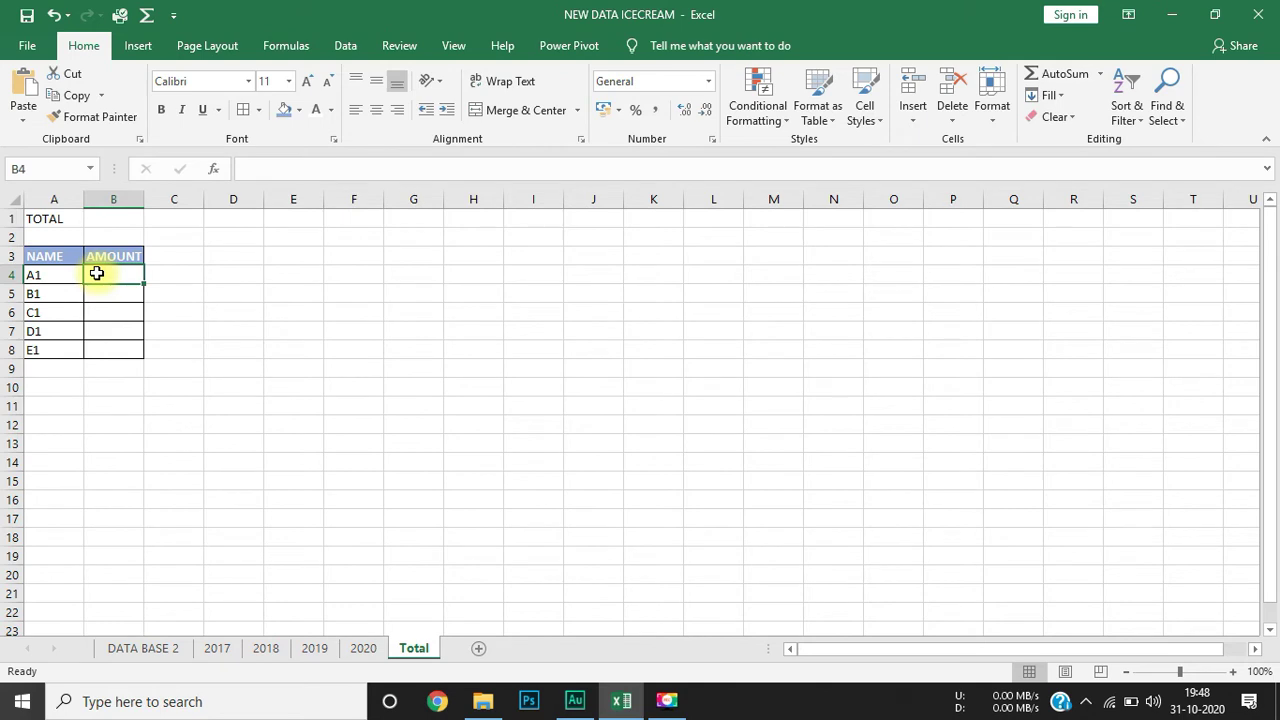
type("=")
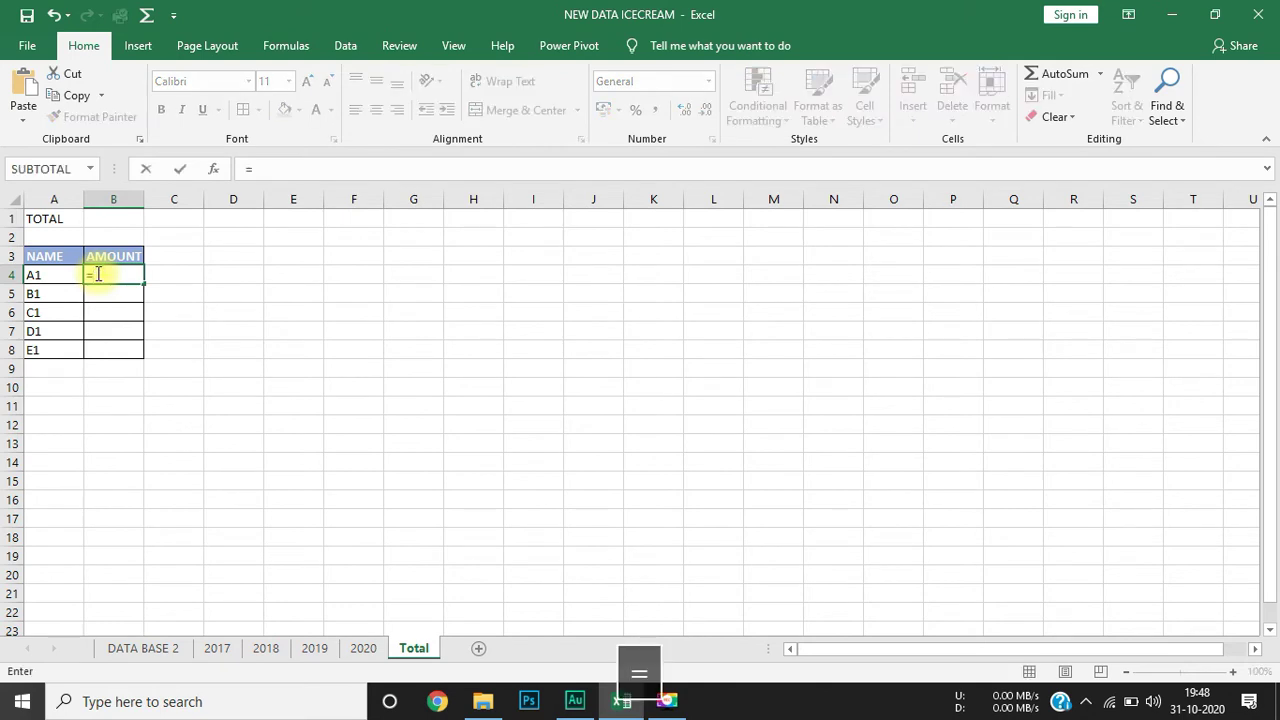
type("SU")
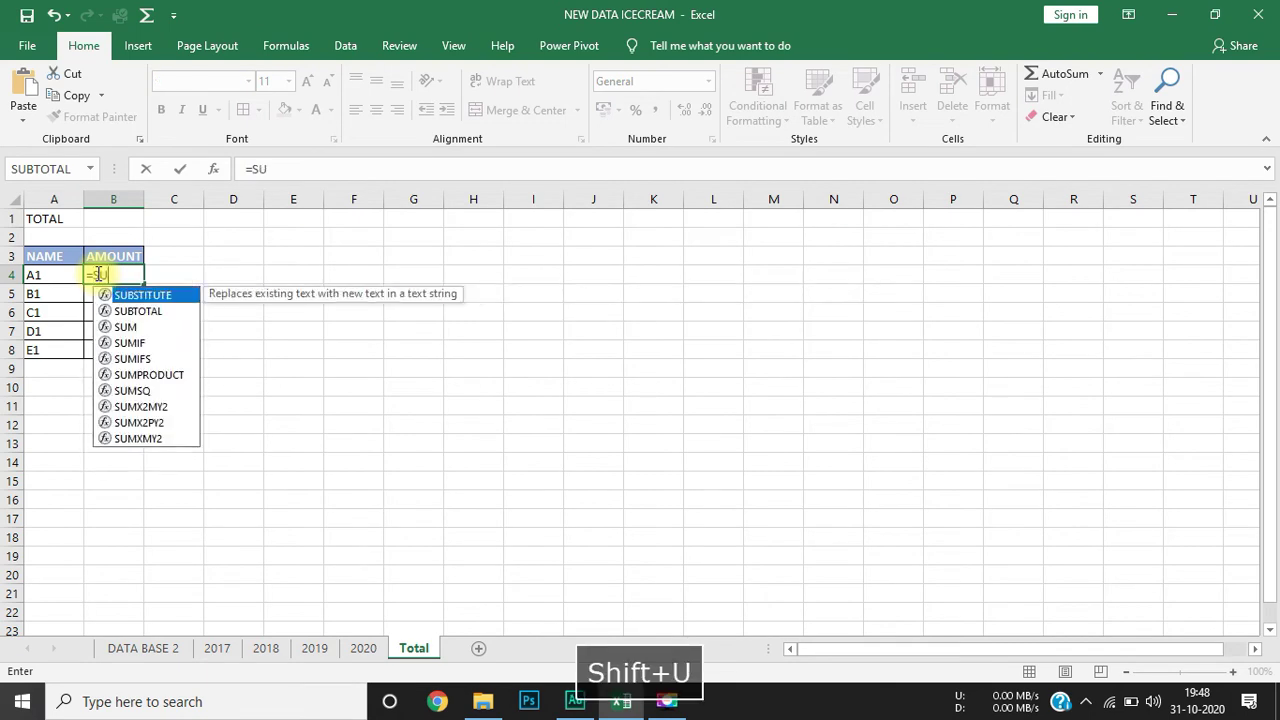
type("M")
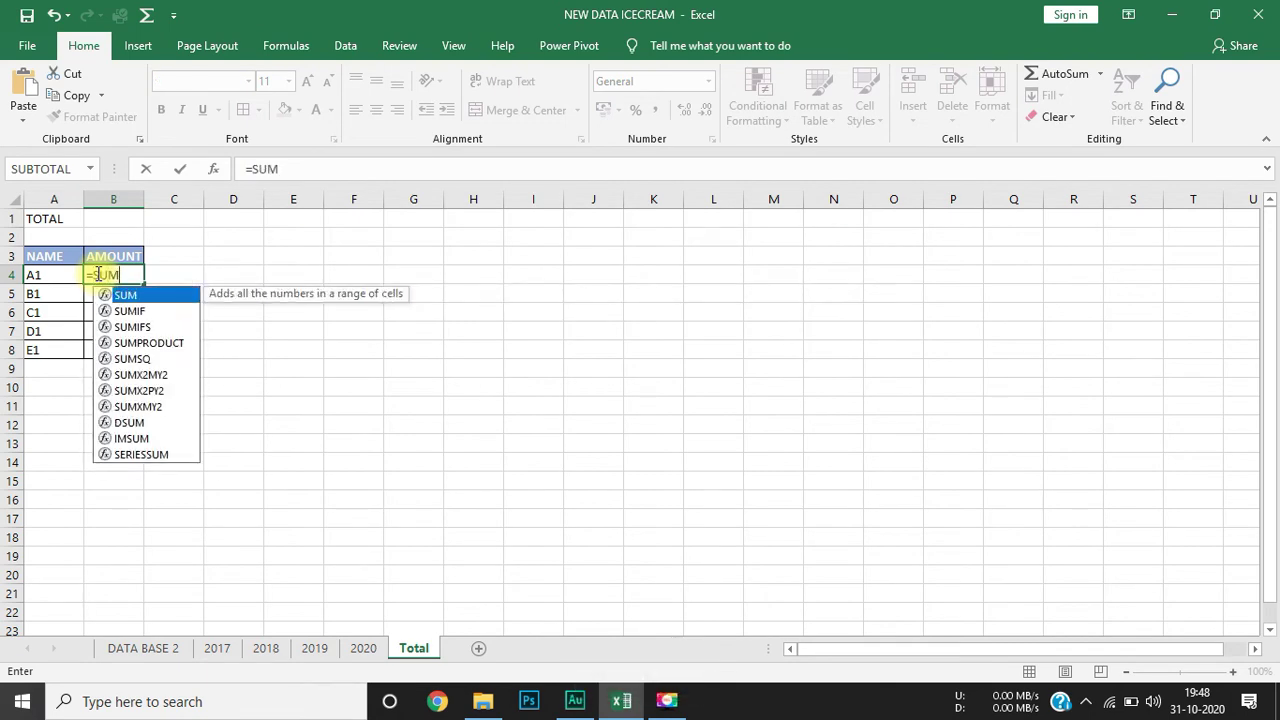
type("(")
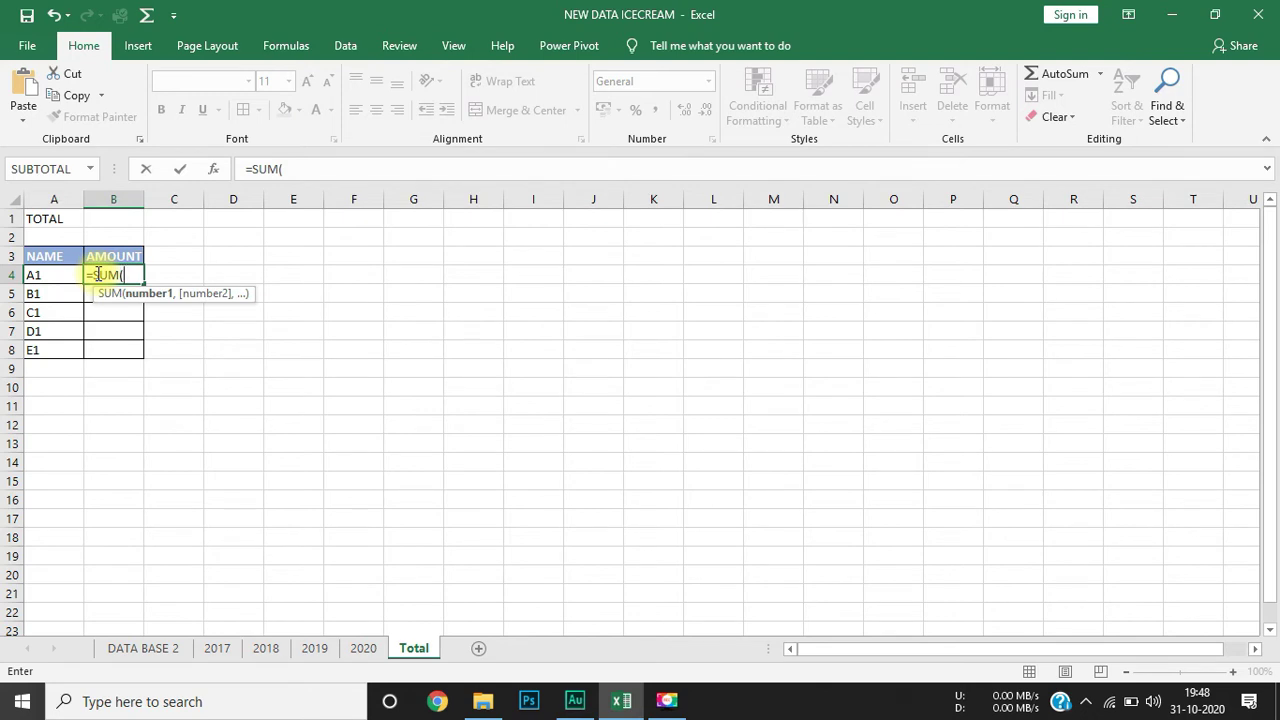
left_click(217, 651)
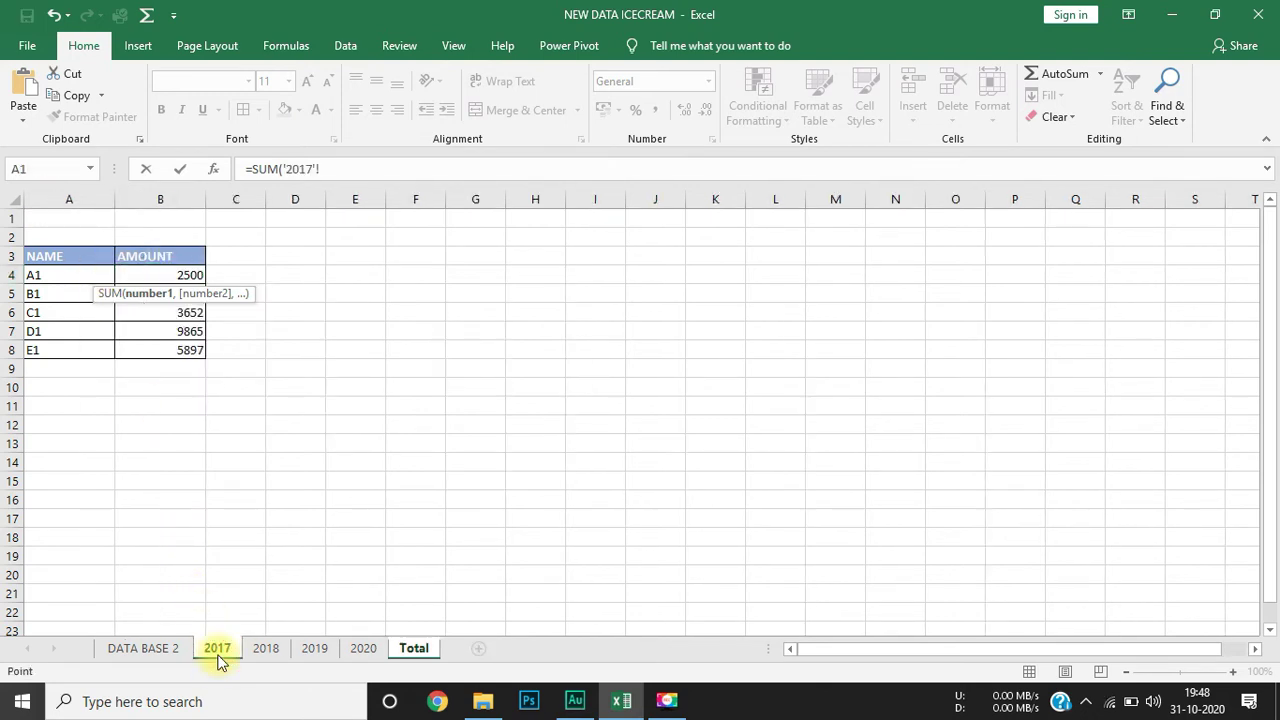
- Add the 2017 sheet's B4 as the formula's first reference, followed by a plus sign
left_click(282, 169)
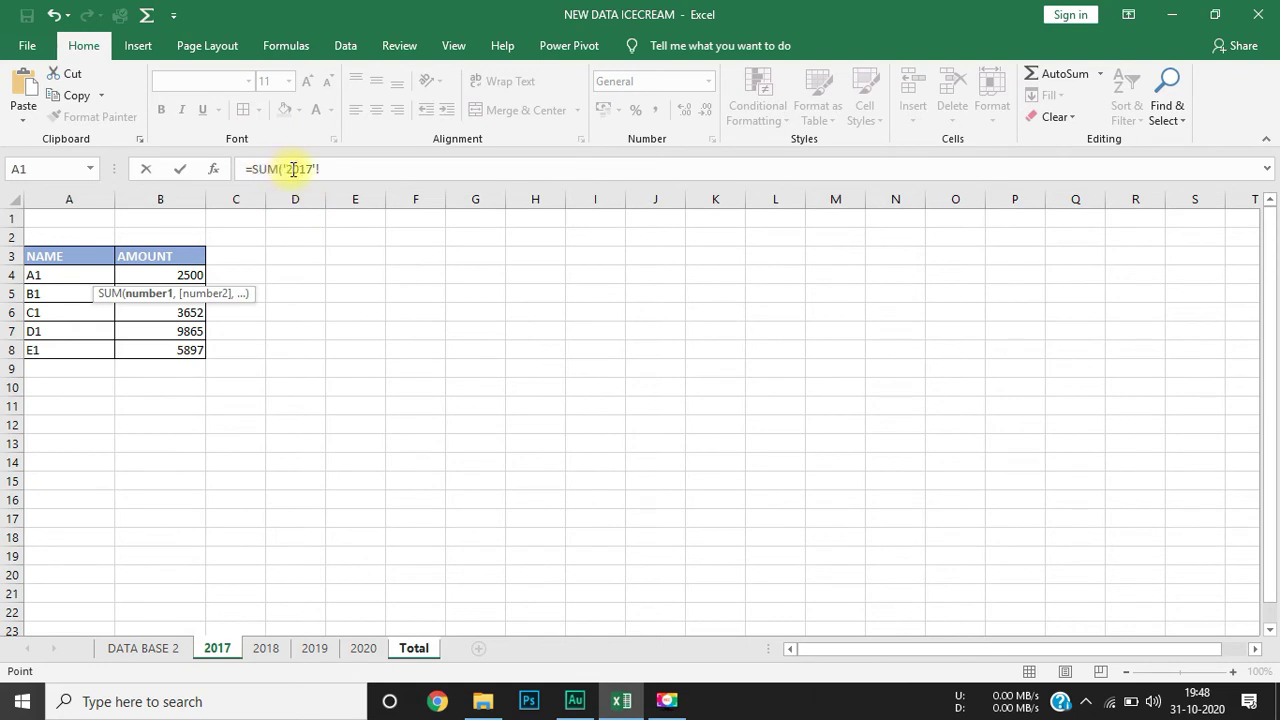
left_click(179, 274)
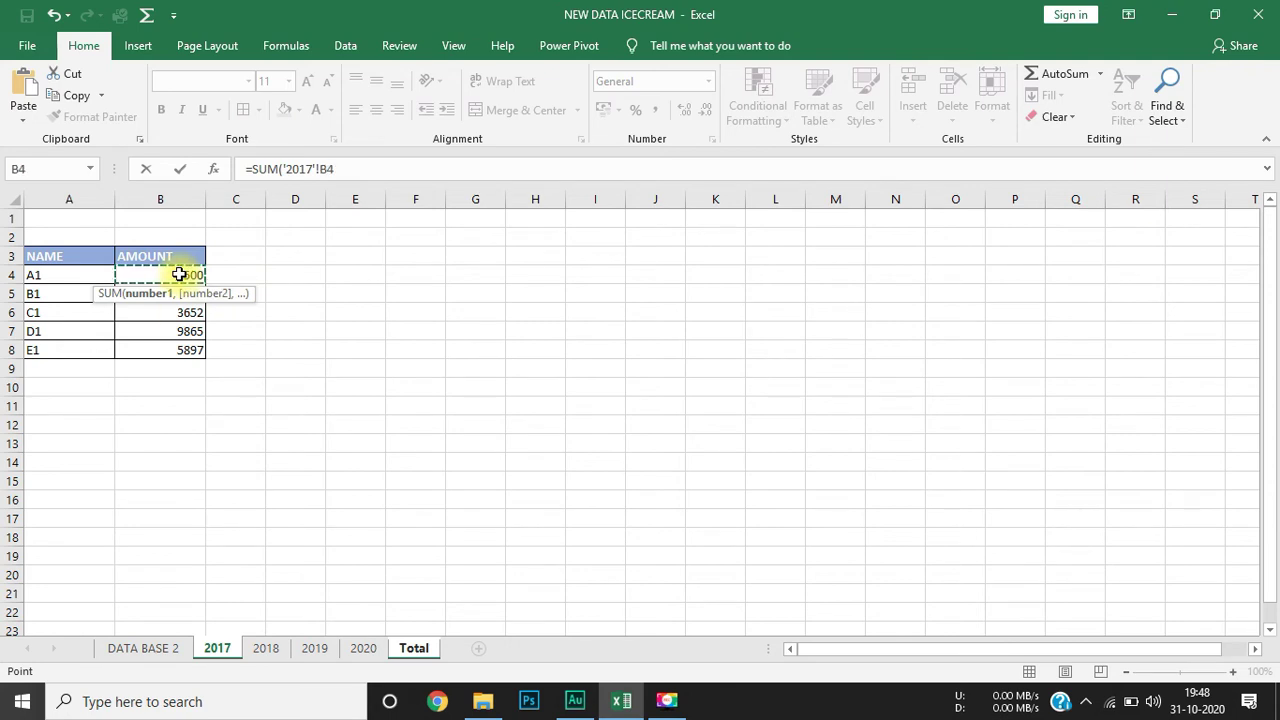
left_click(266, 650)
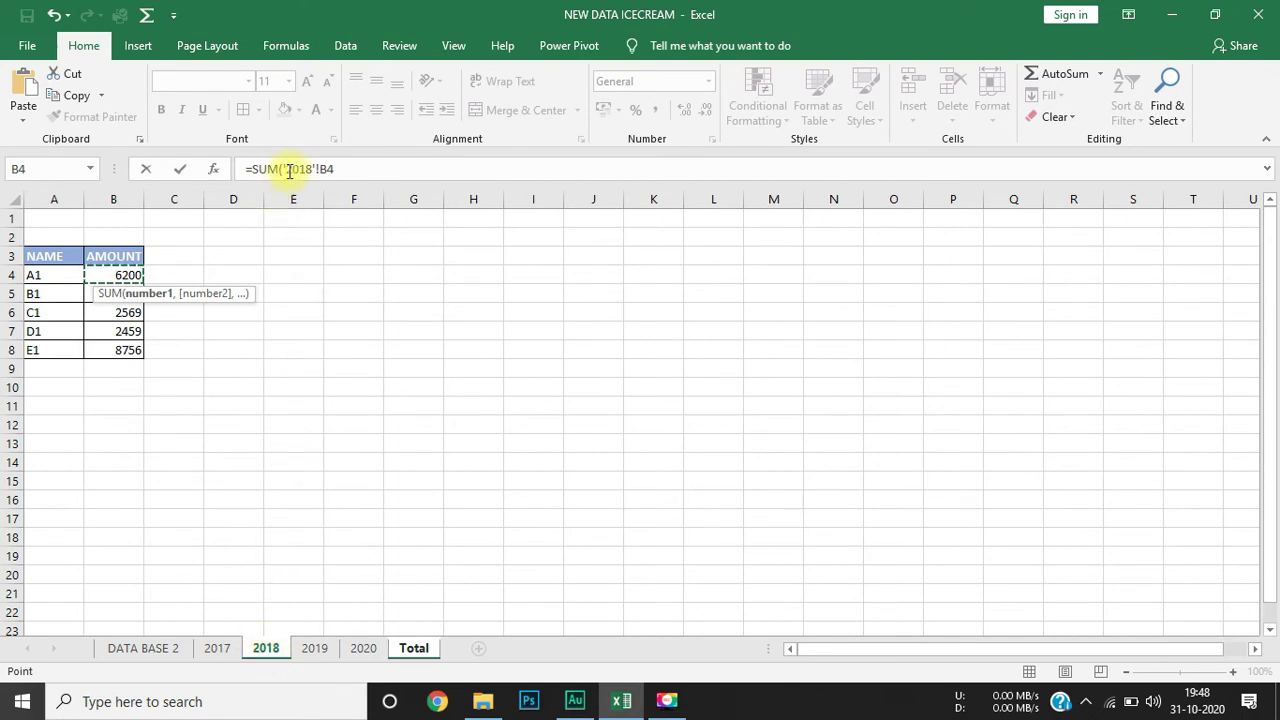
left_click(217, 650)
left_click(342, 168)
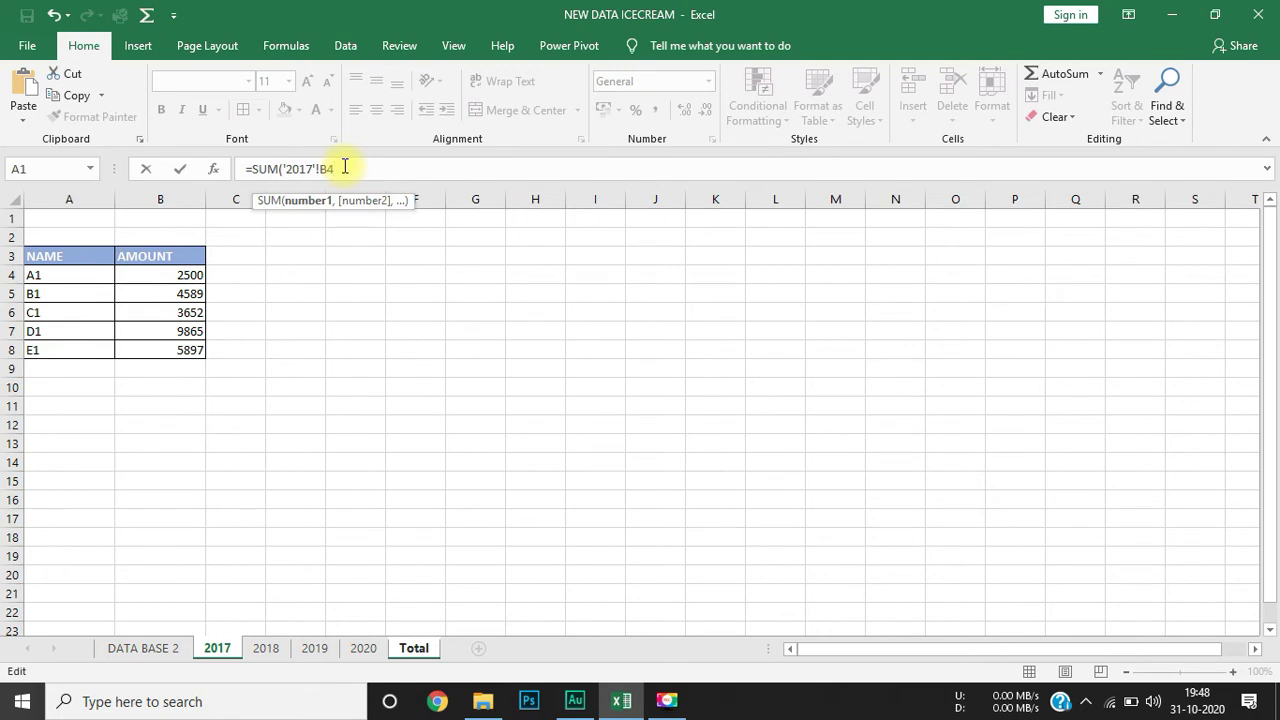
type("+")
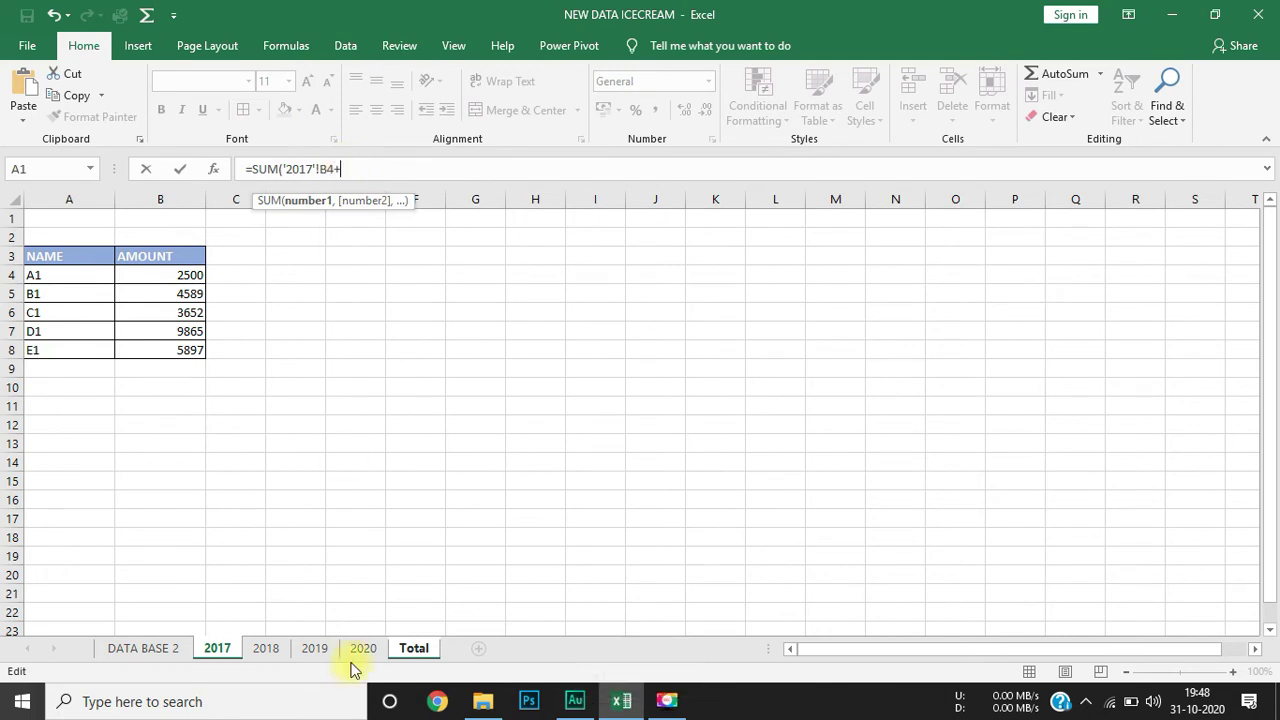
- Add B4 from the 2018, 2019 and 2020 sheets and commit the SUM formula
left_click(264, 649)
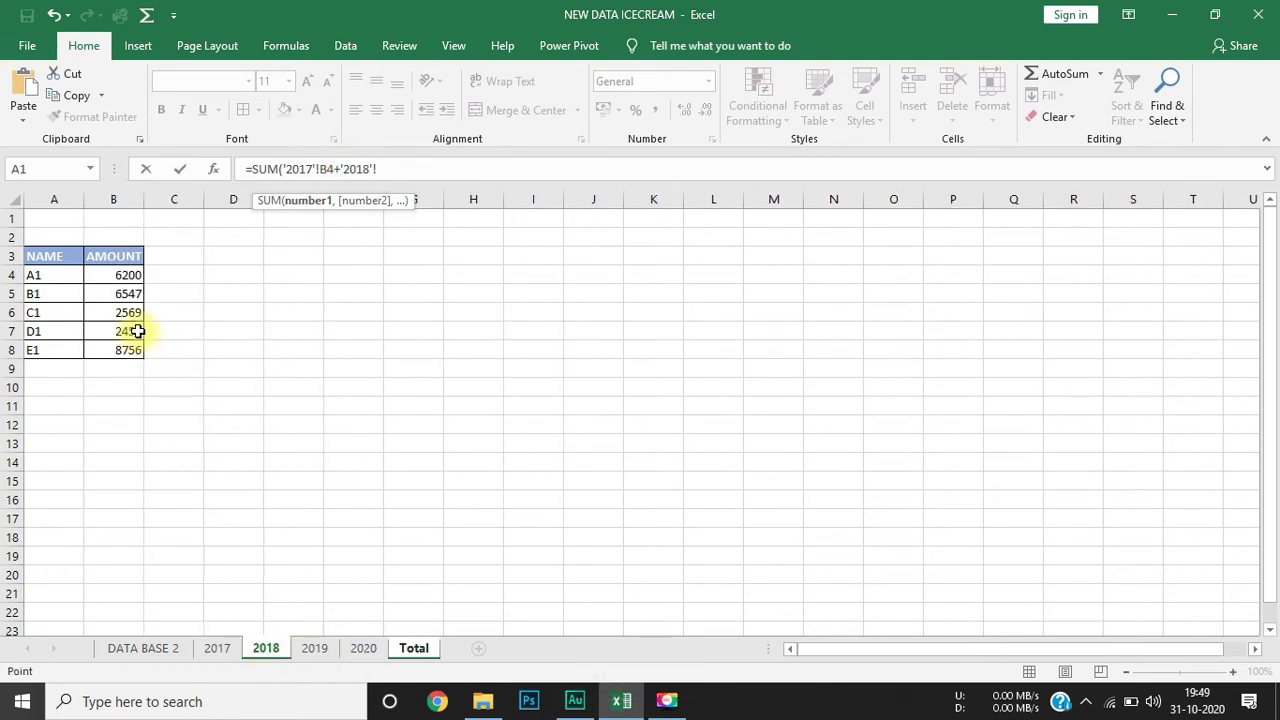
left_click(115, 276)
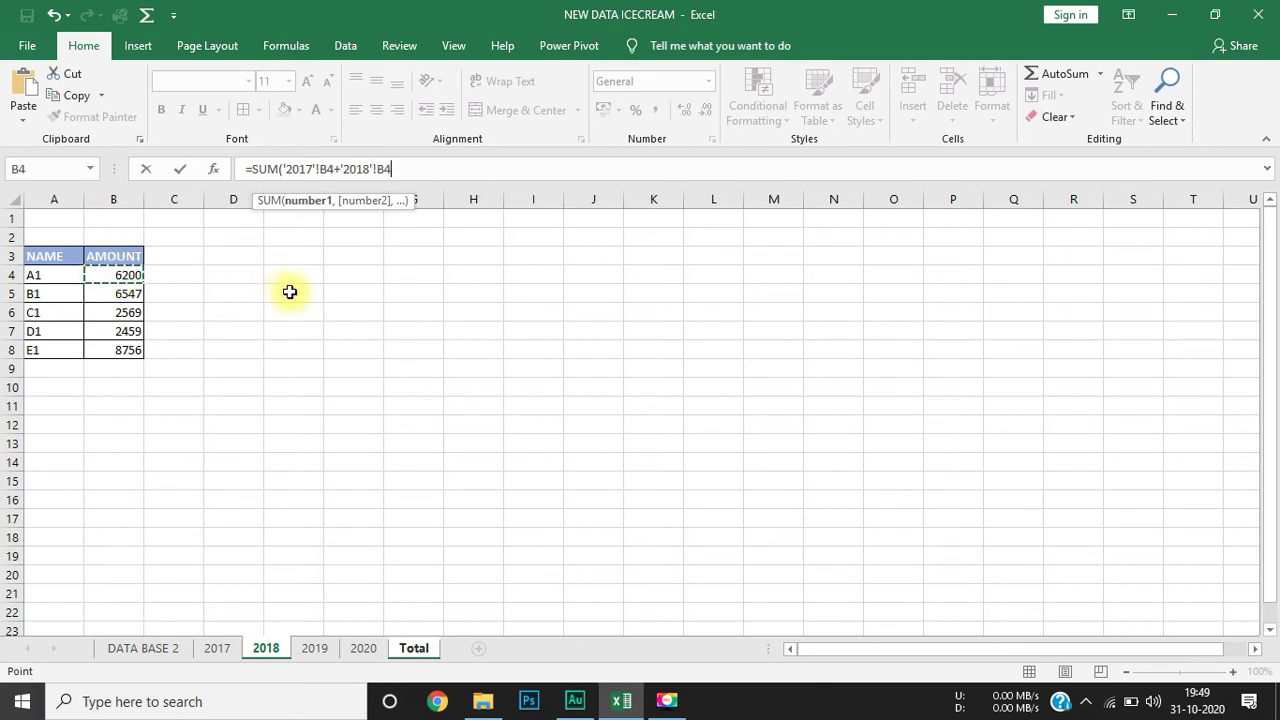
type("+")
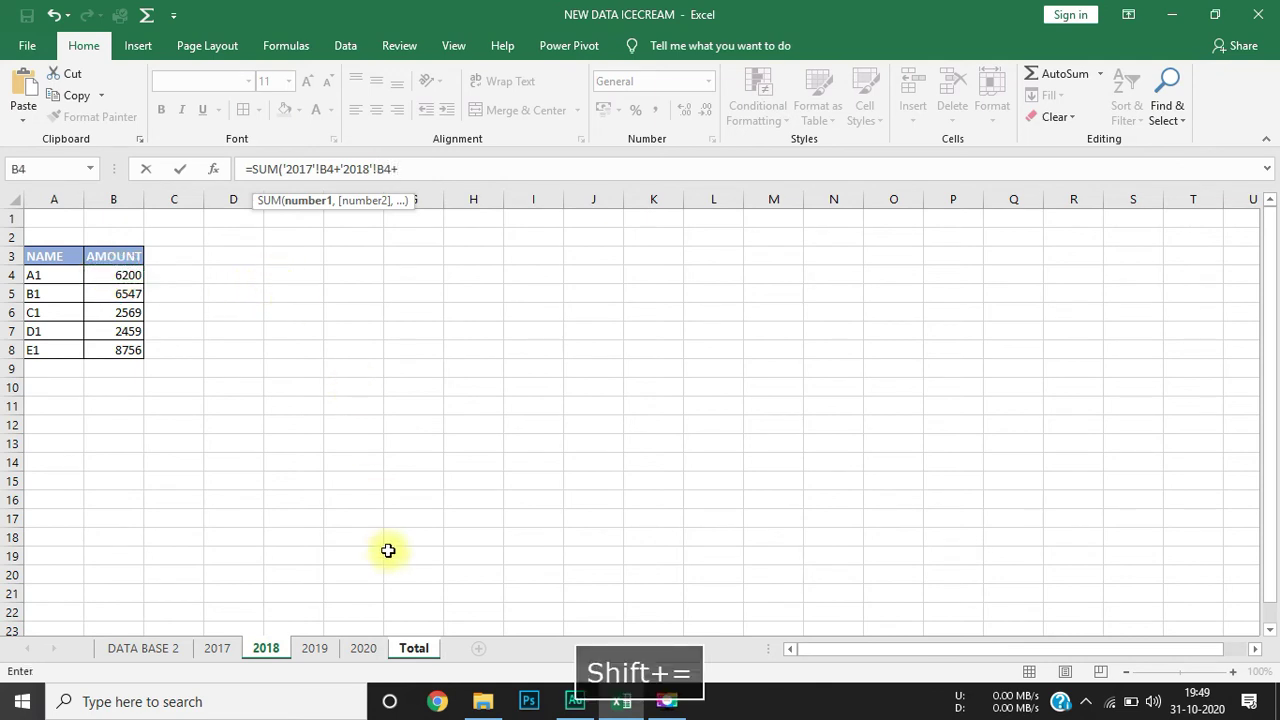
left_click(314, 648)
left_click(126, 275)
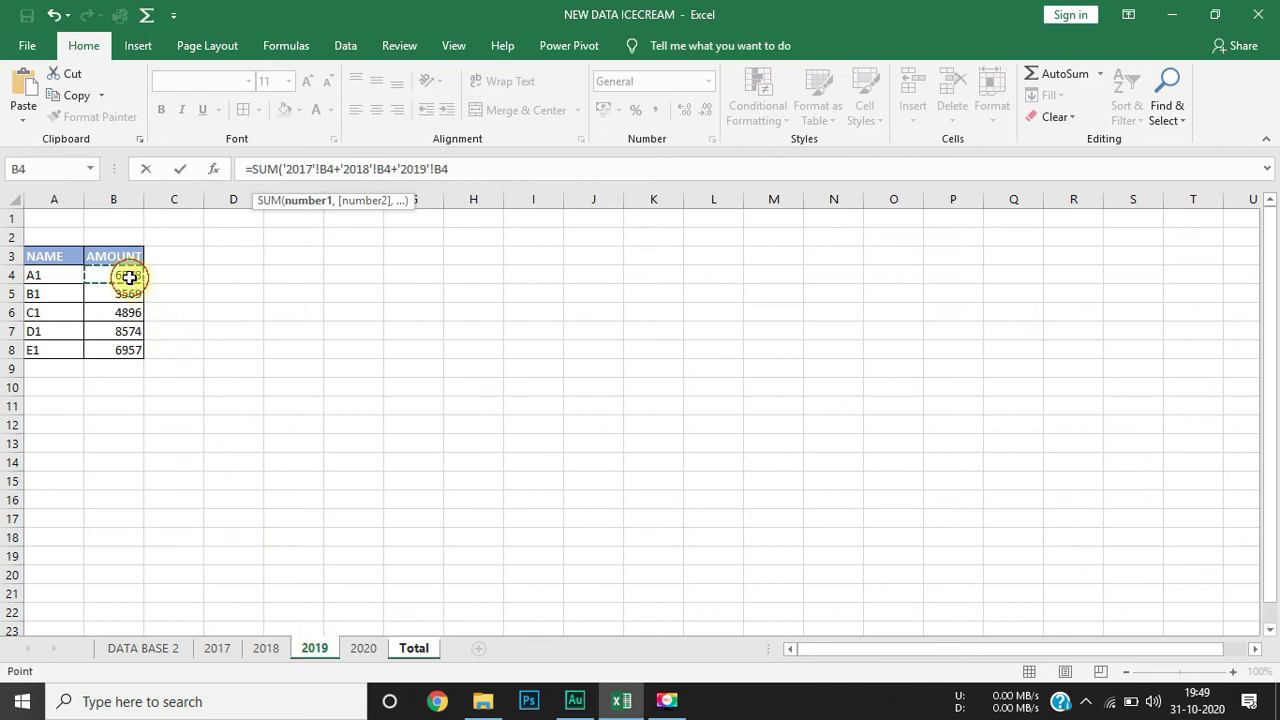
type("+")
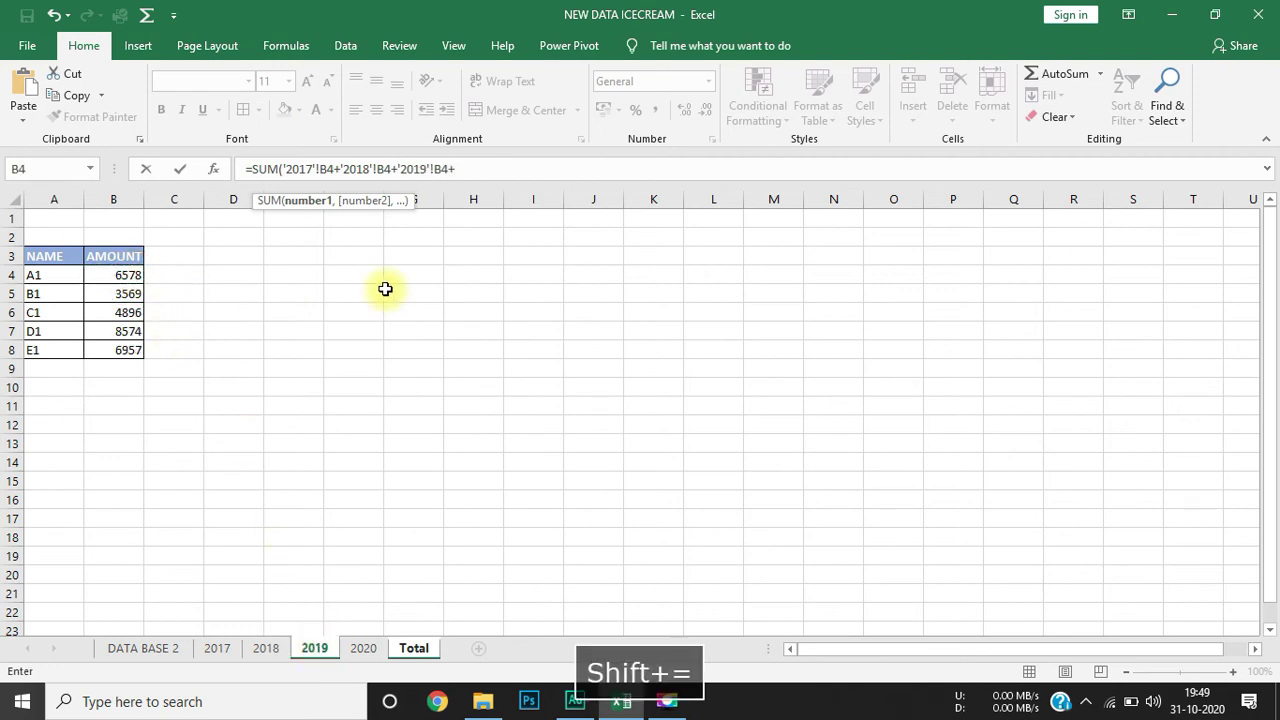
left_click(363, 648)
left_click(125, 279)
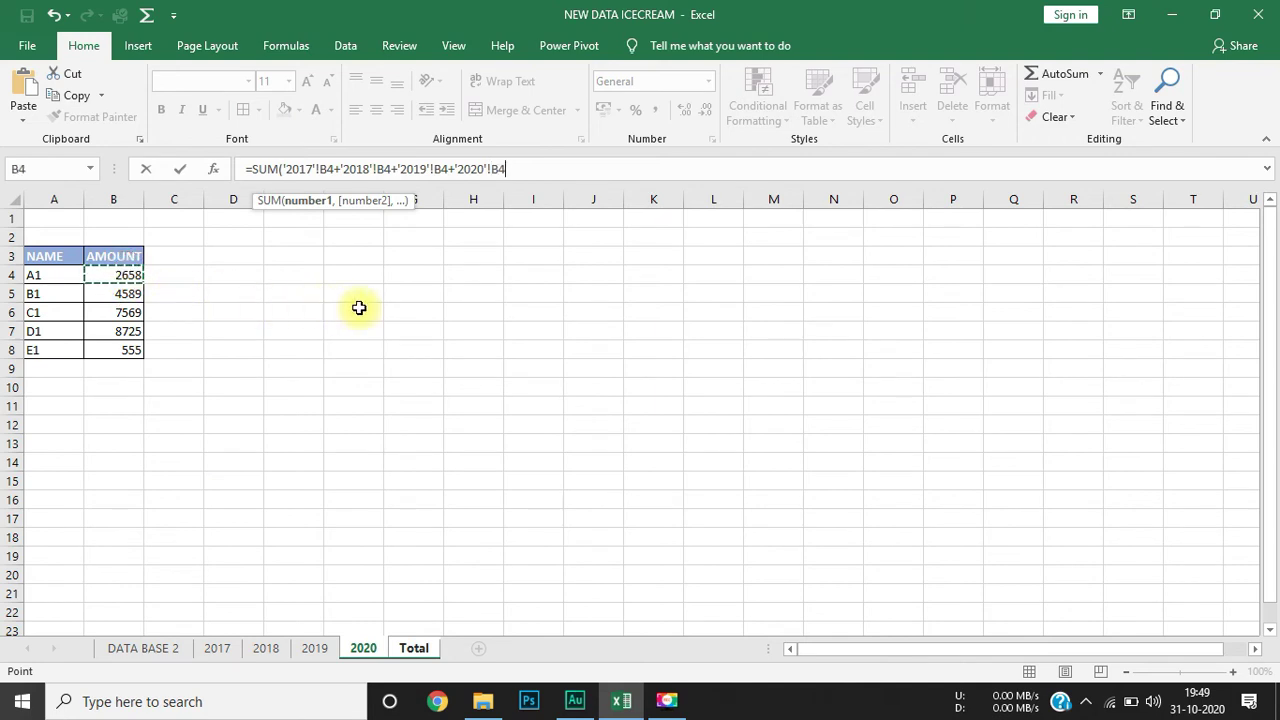
key("Return")
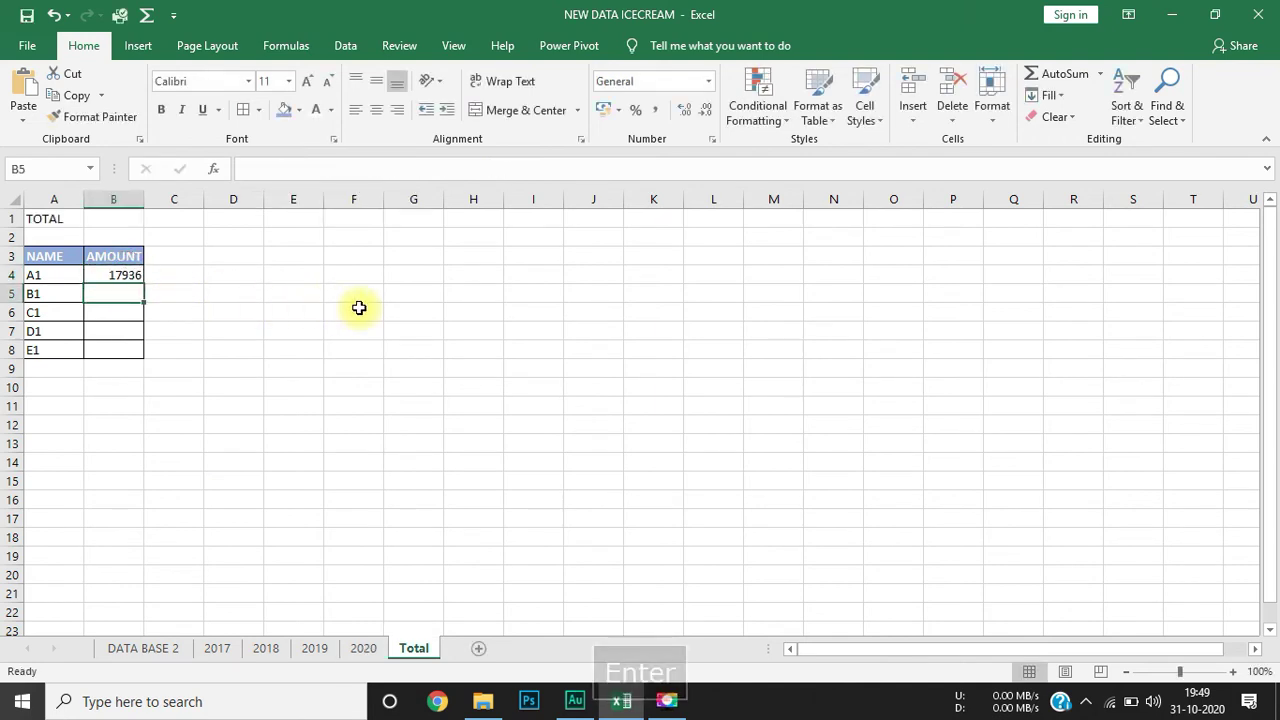
- Check B4's cross-sheet formula showing 17936 and fill it down to B5
left_click(131, 275)
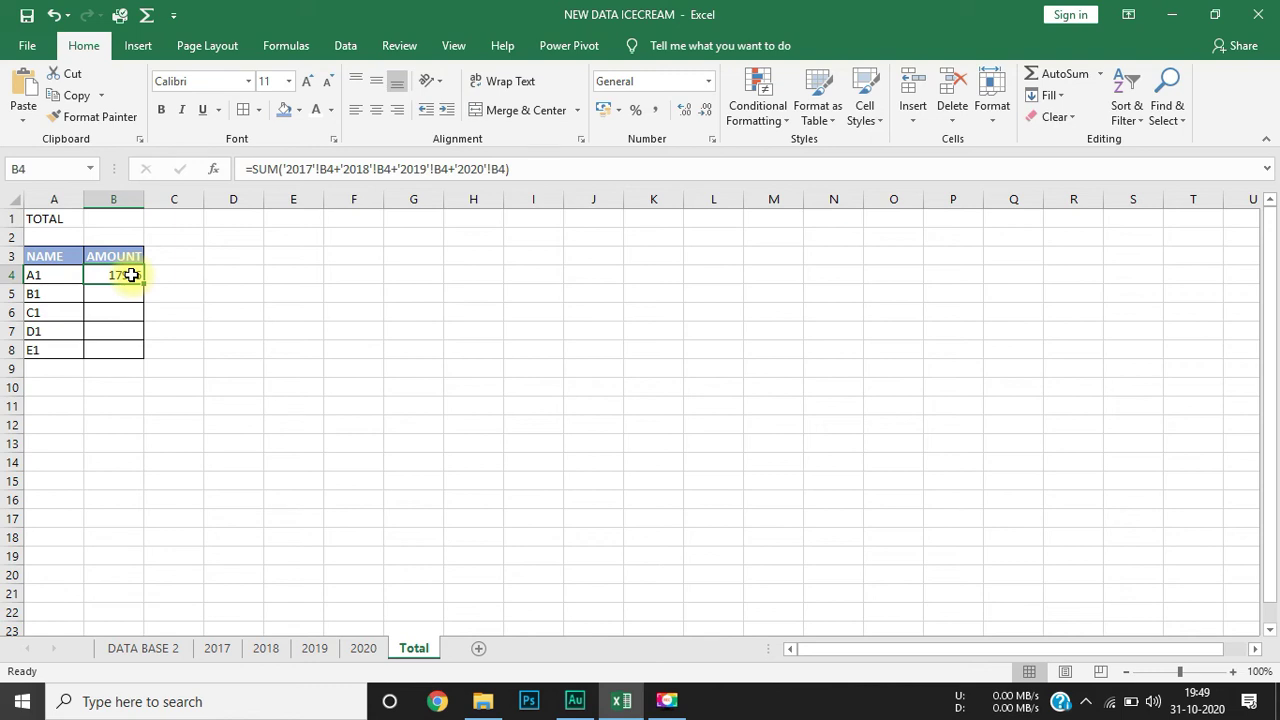
left_click_drag(144, 284, 143, 301)
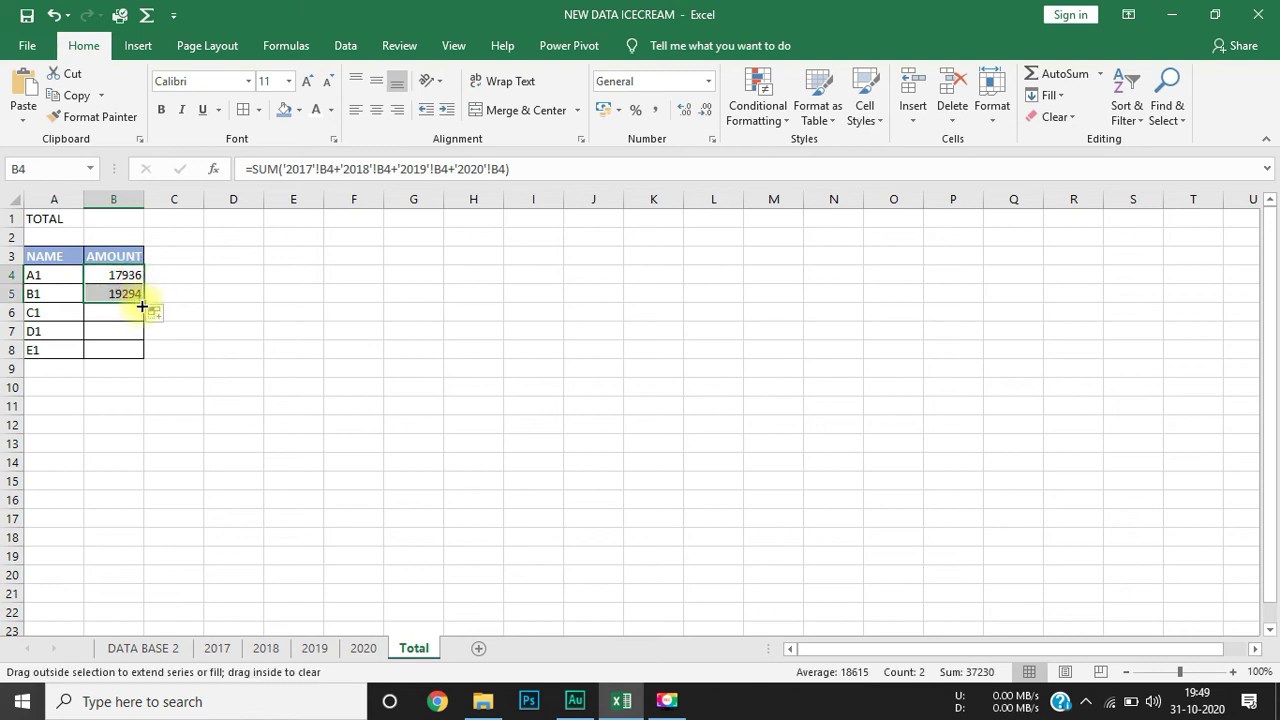
- Fill the total formula down through B8, giving 18686, 29623 and 22165, then reselect B4
left_click_drag(143, 303, 143, 358)
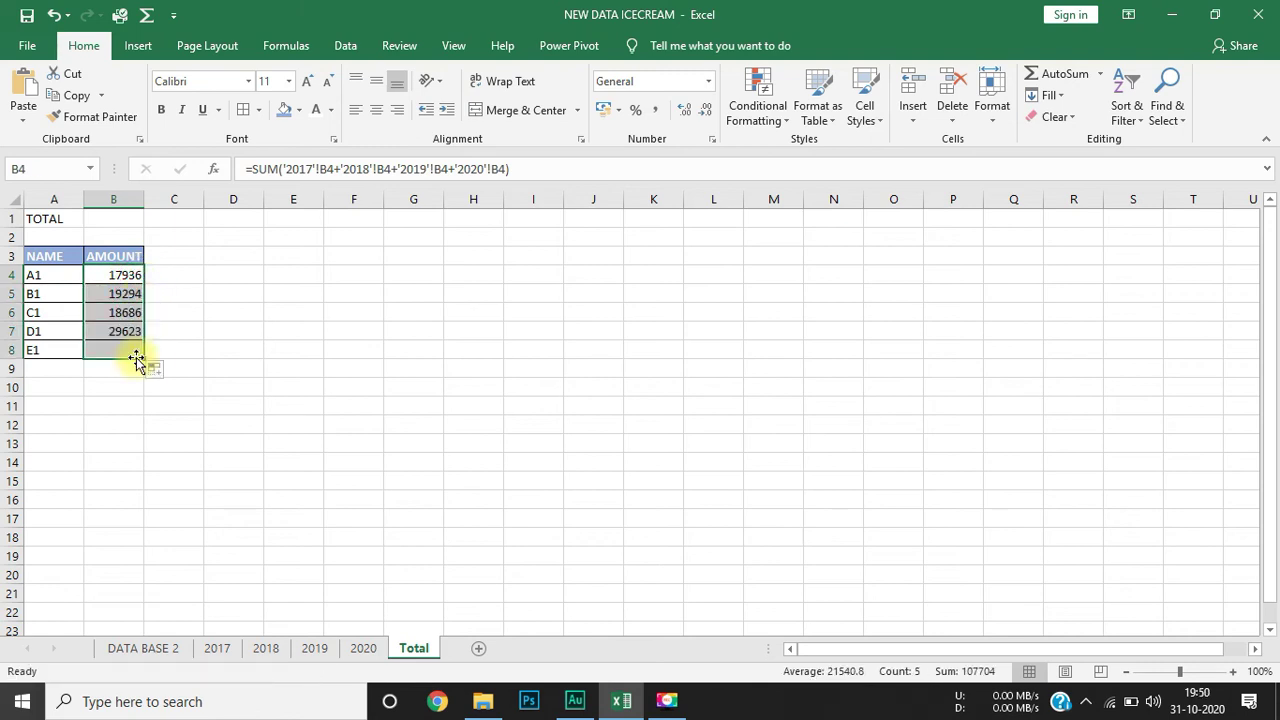
left_click(221, 335)
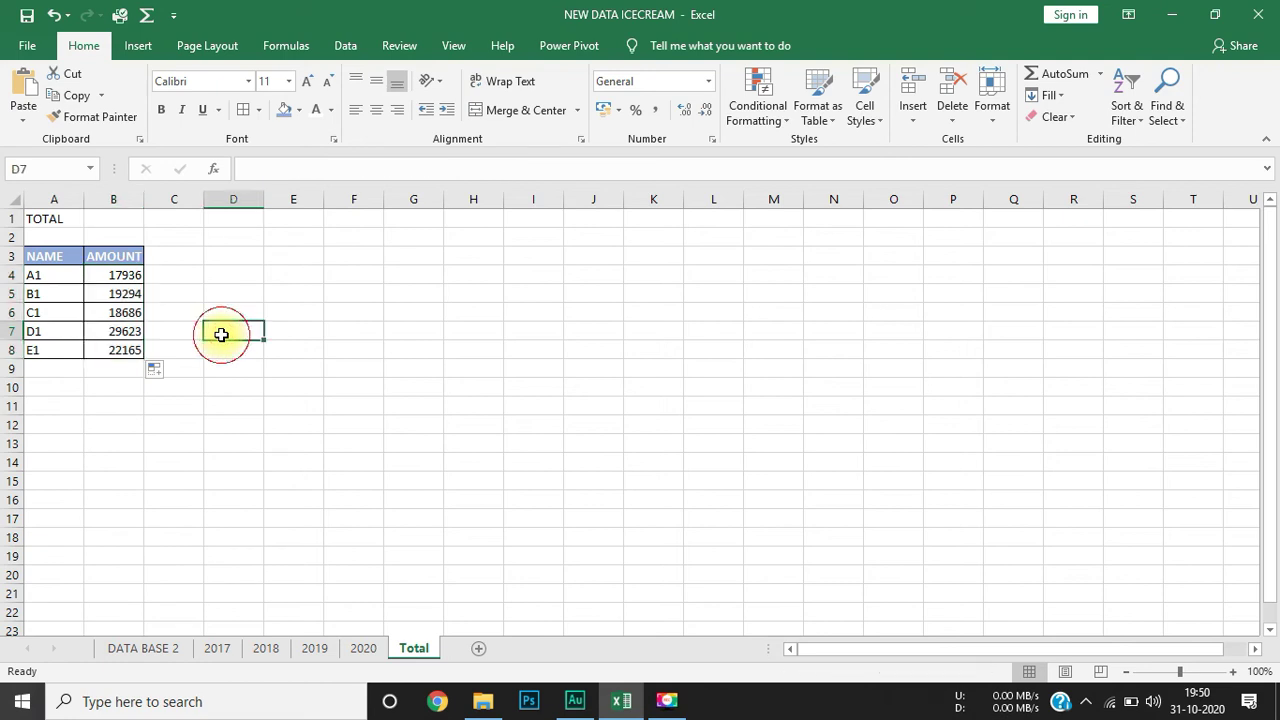
left_click(125, 280)
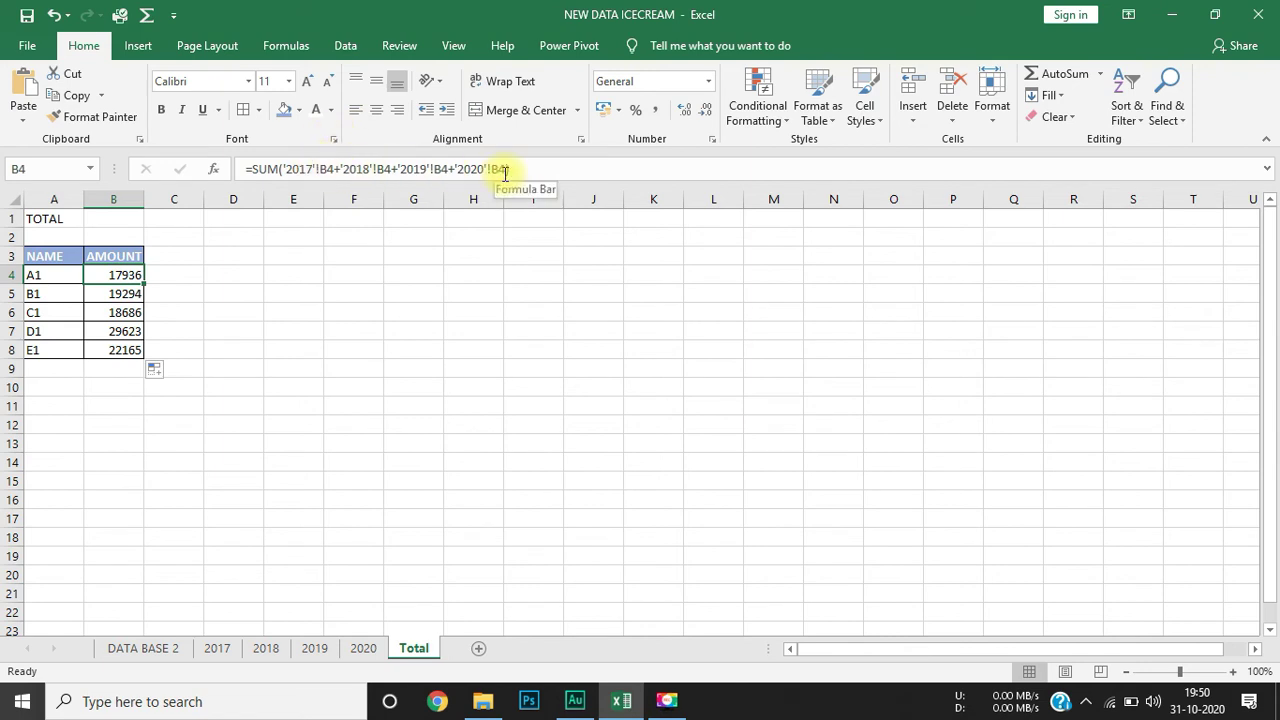
key("Down")
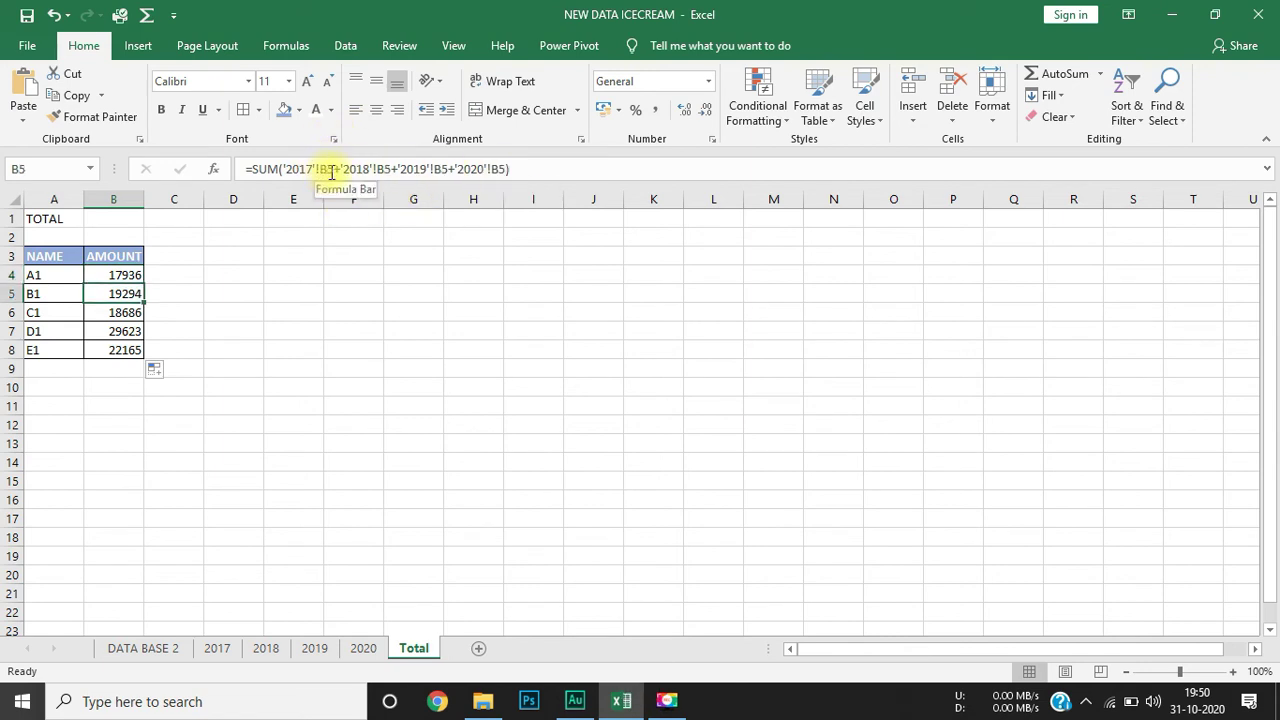
key("Down")
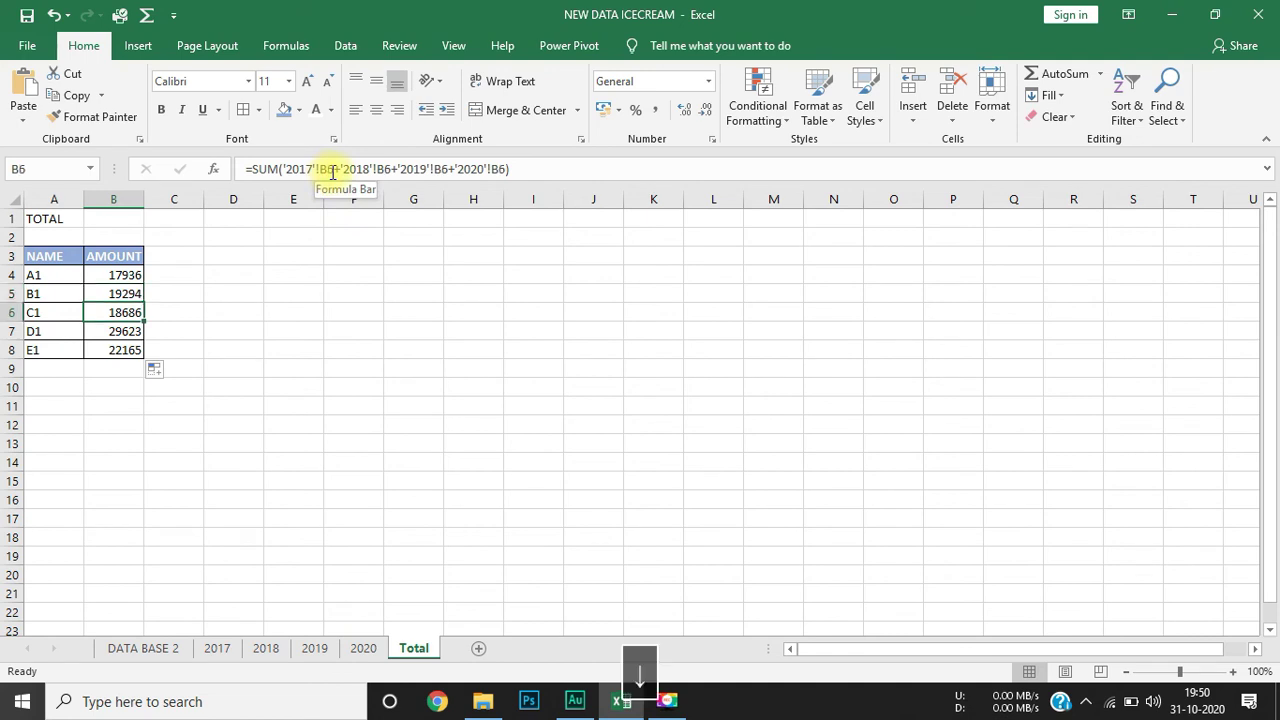
key("Down")
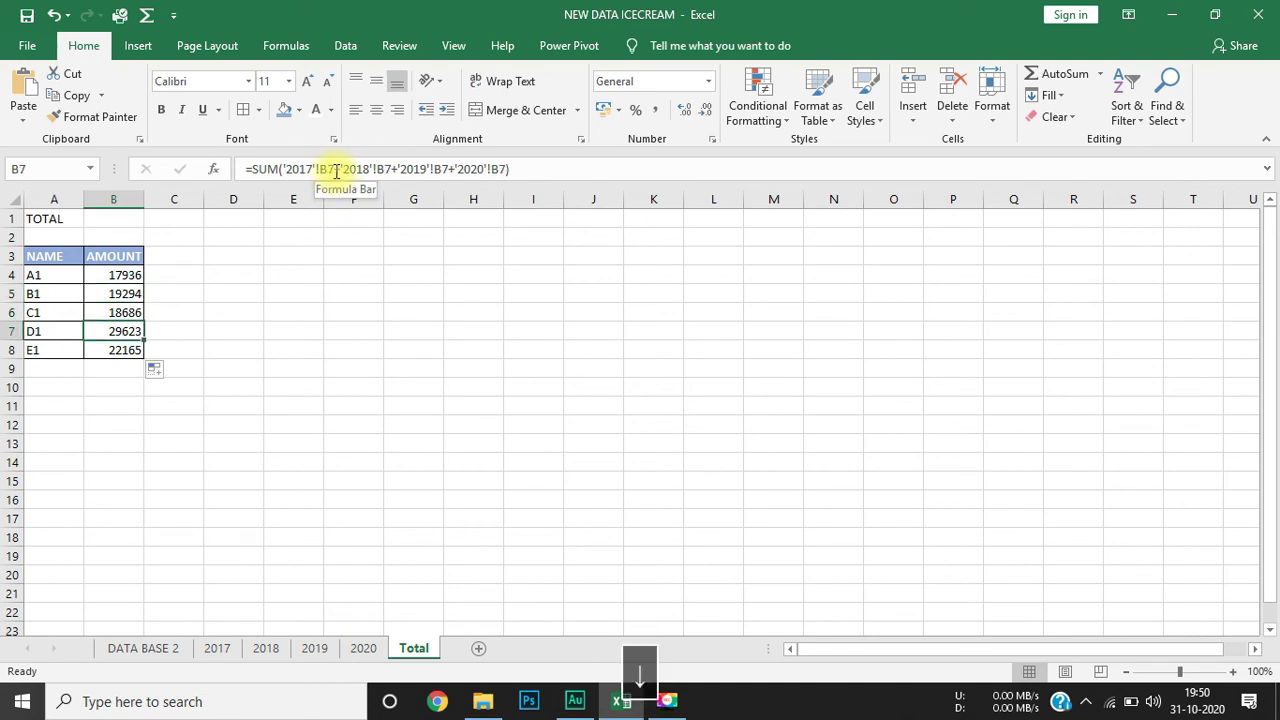
key("Down")
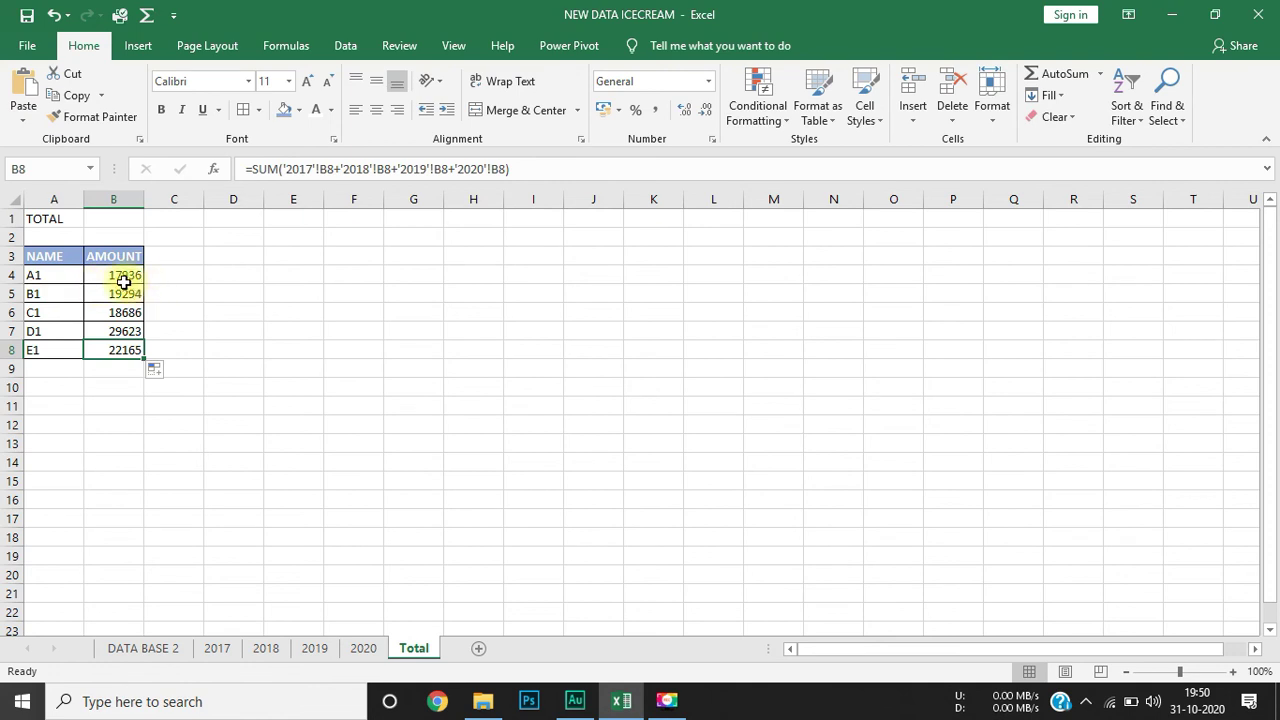
- Enter 6500 in the 2017 sheet's B4 and confirm the Total sheet updates to 21936
left_click(221, 655)
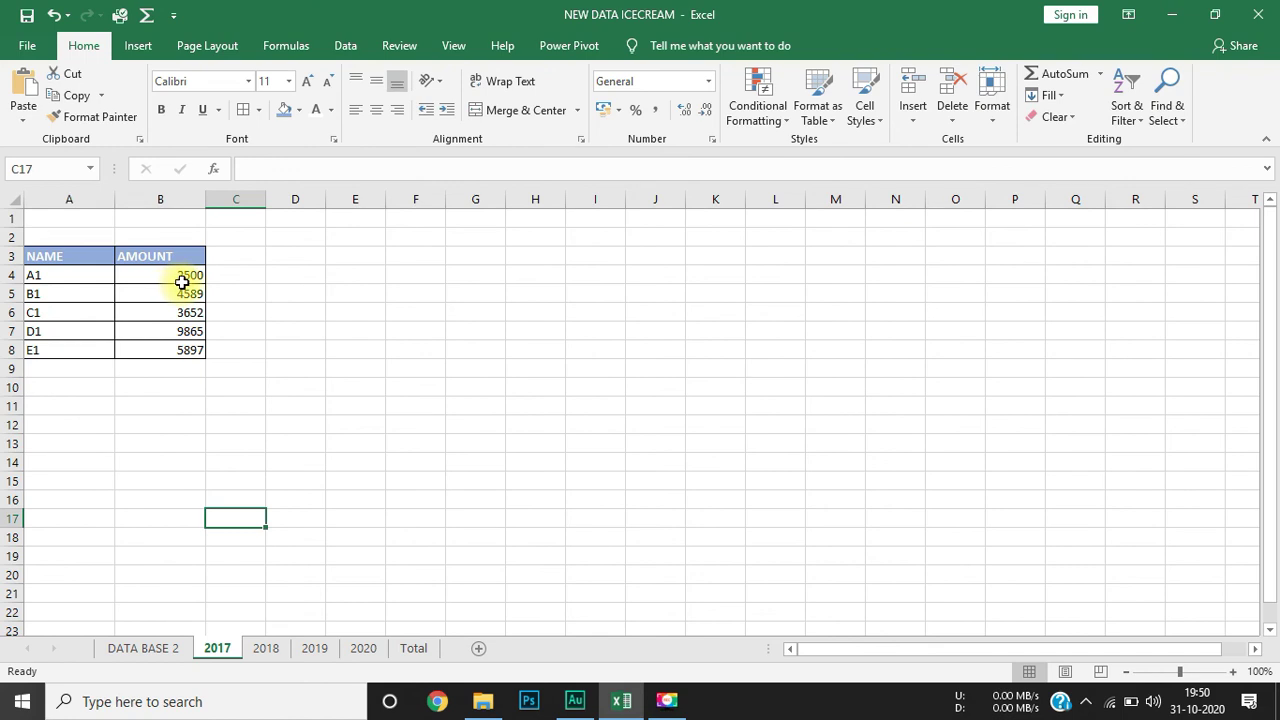
left_click(183, 277)
key("ctrl+Down")
left_click(184, 275)
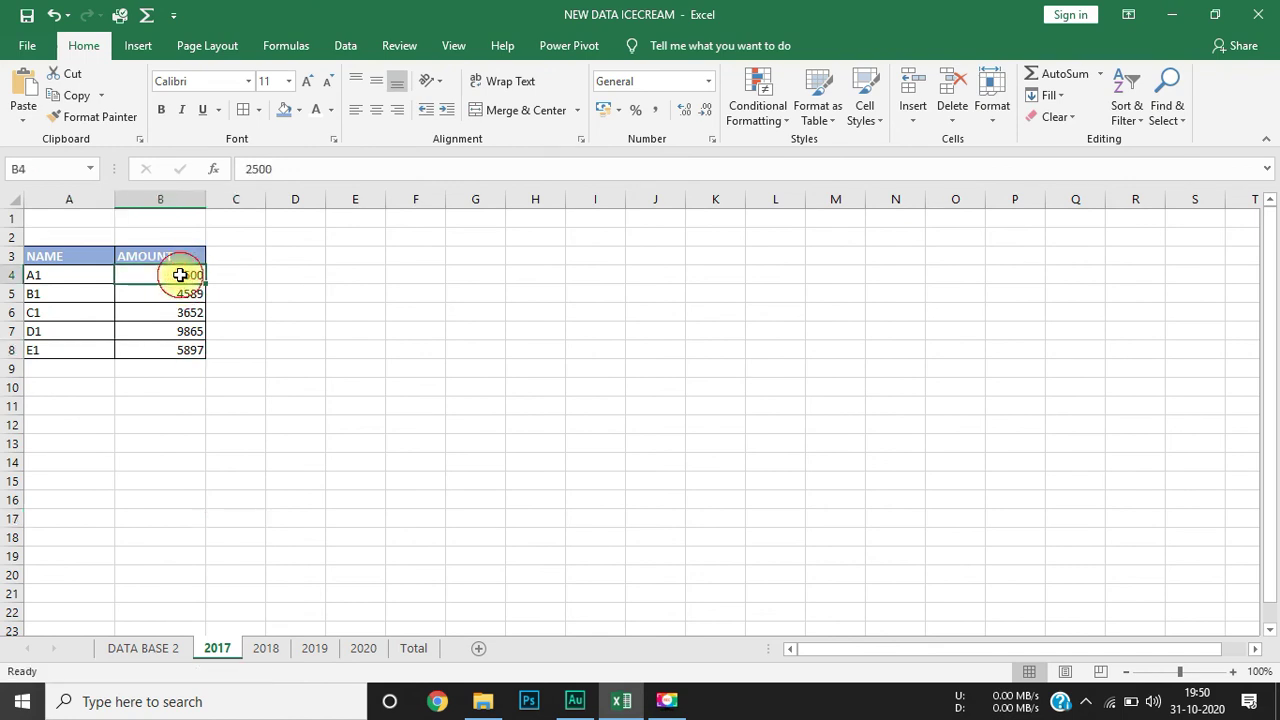
type("6500")
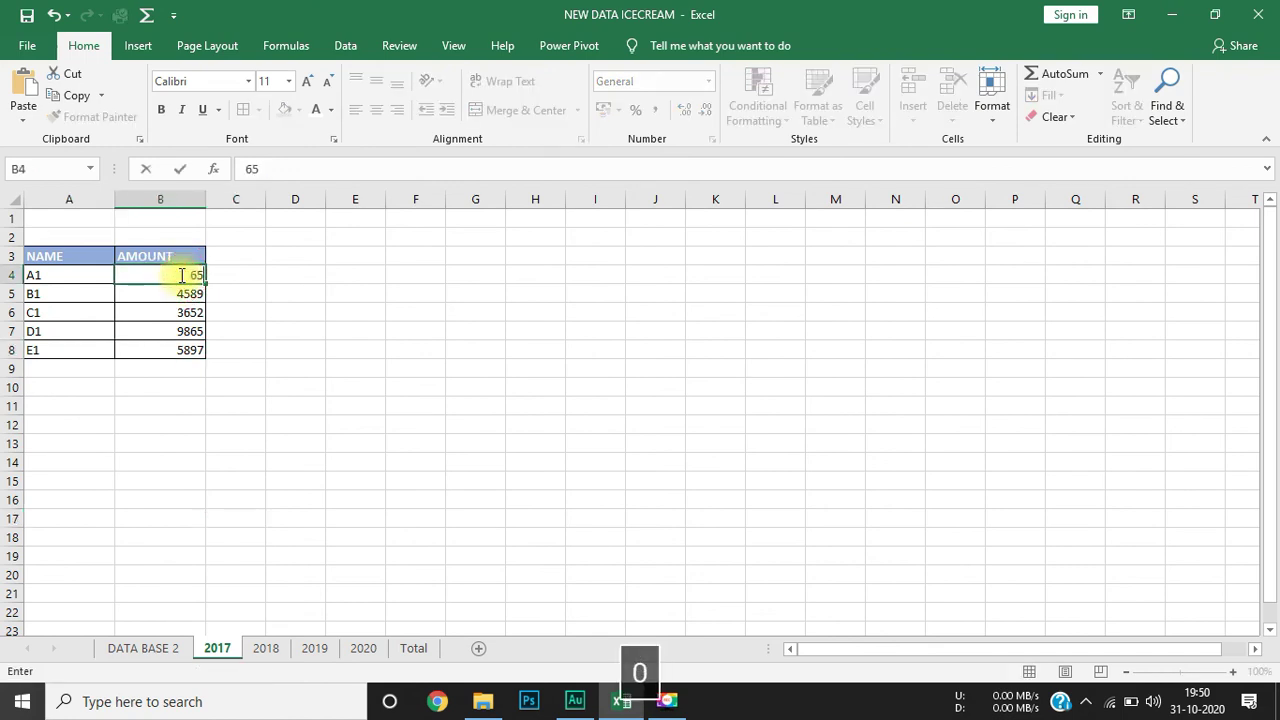
key("Return")
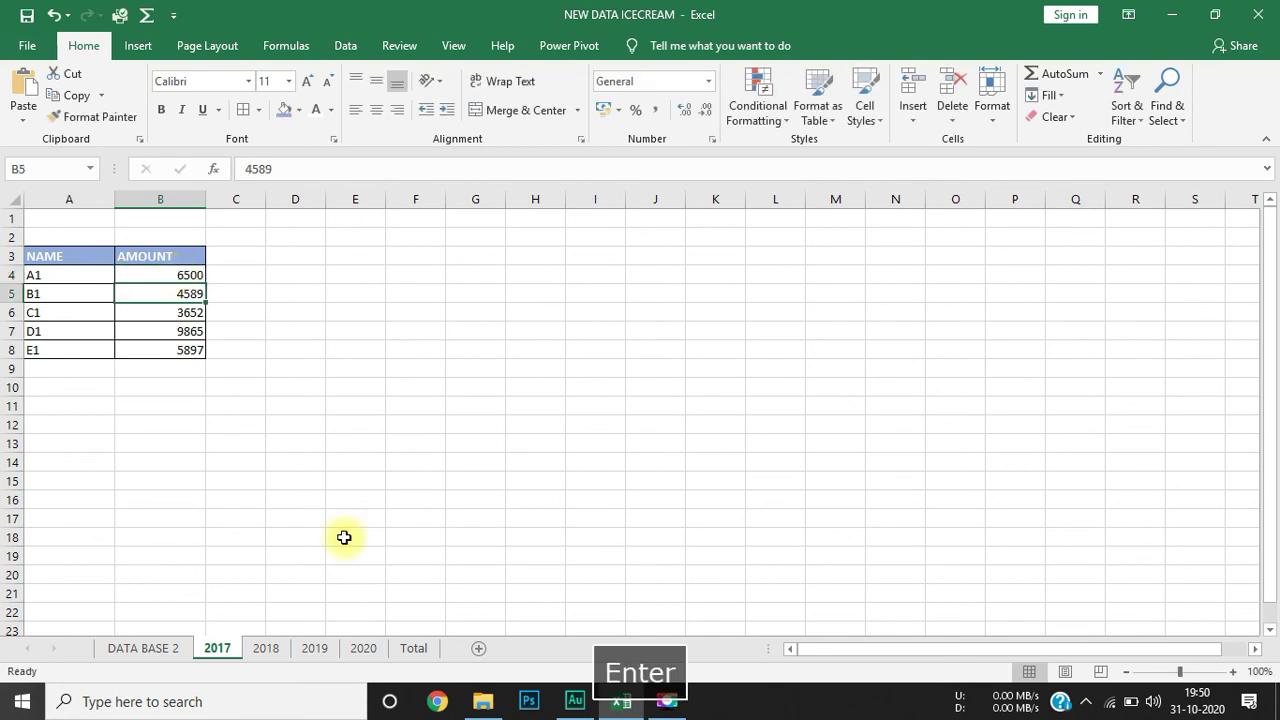
left_click(414, 652)
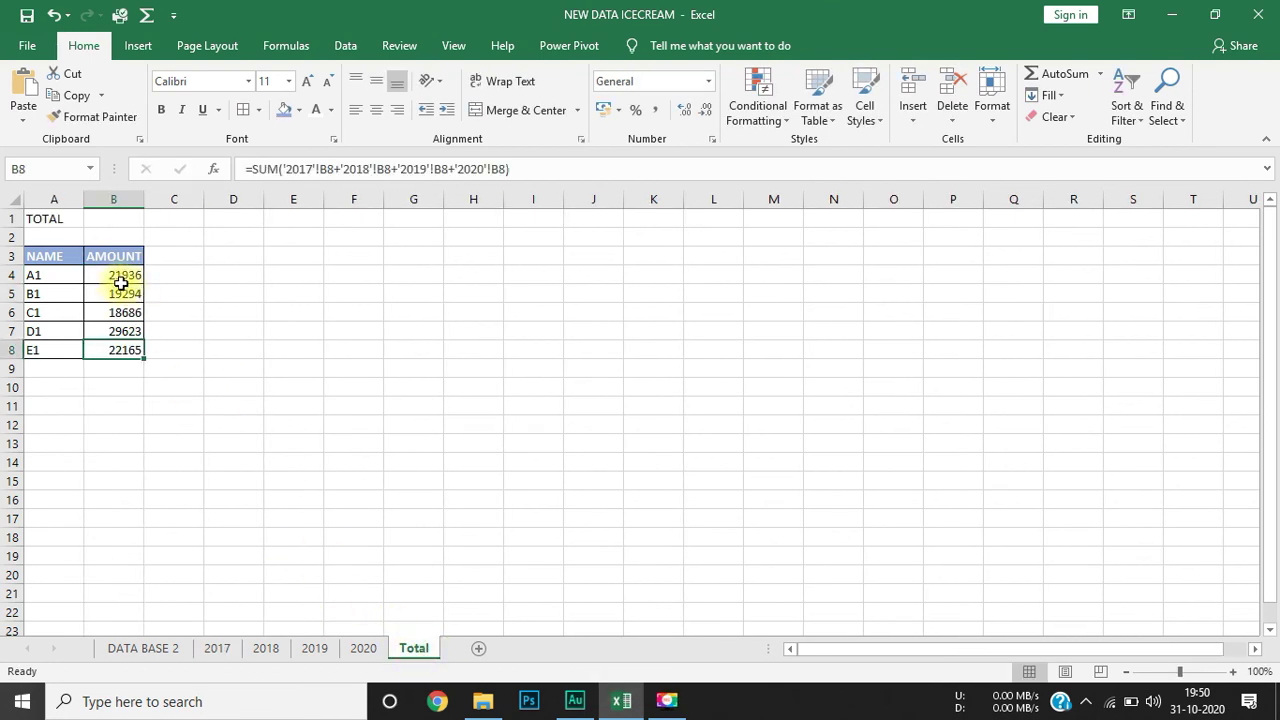